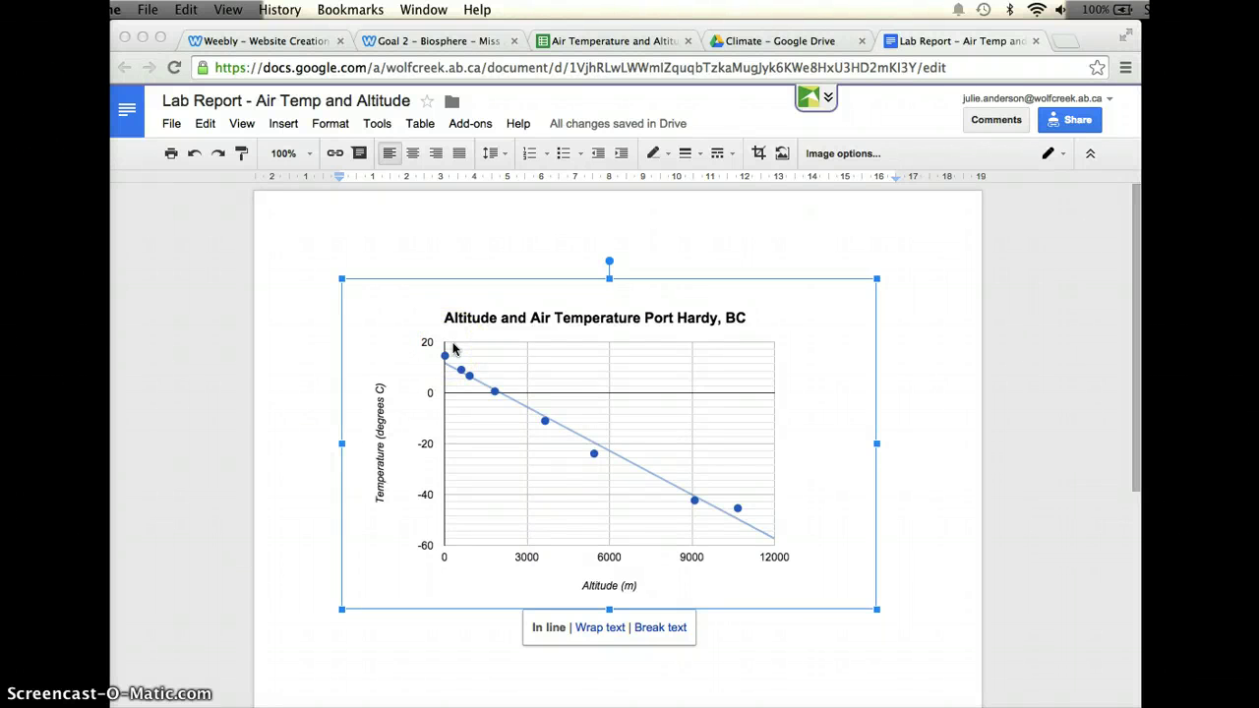
In the Weebly editor, delete the empty custom HTML block and place a new Embed Code element above the History of Life video.
{"action": "left_click", "coordinate": [453, 349]}
{"action": "left_click", "coordinate": [236, 41]}
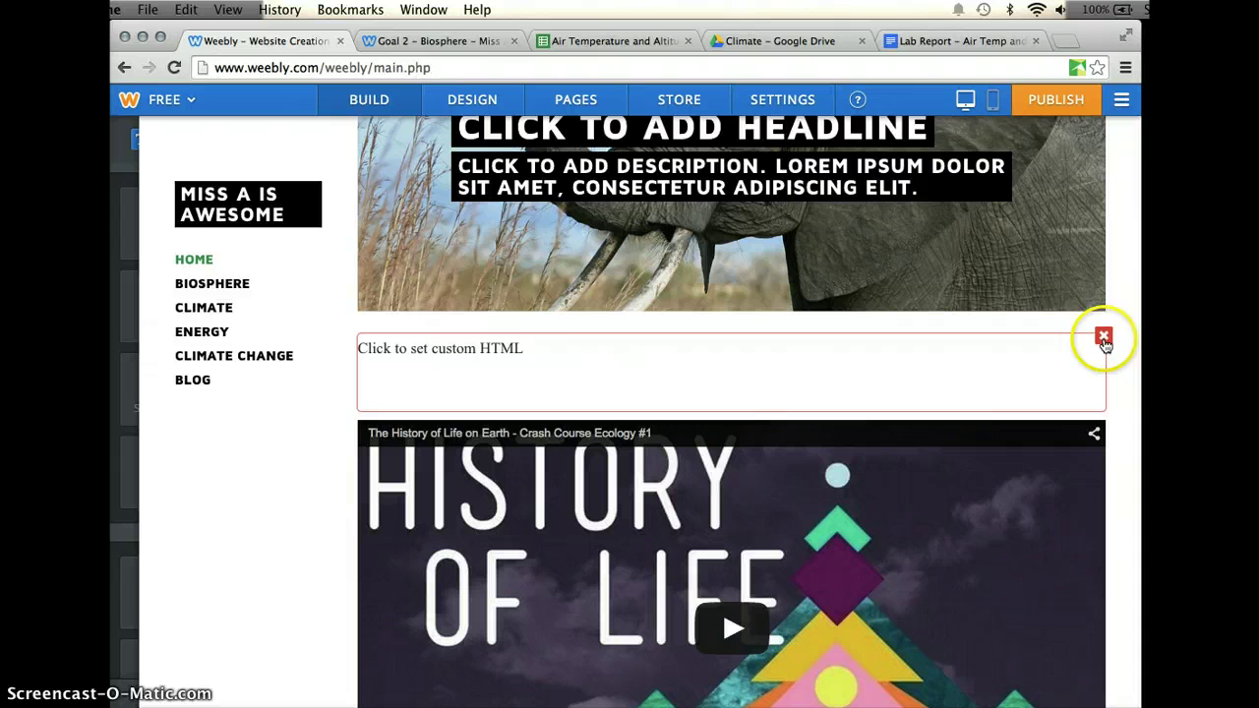
{"action": "left_click", "coordinate": [1105, 339]}
{"action": "left_click", "coordinate": [1092, 283]}
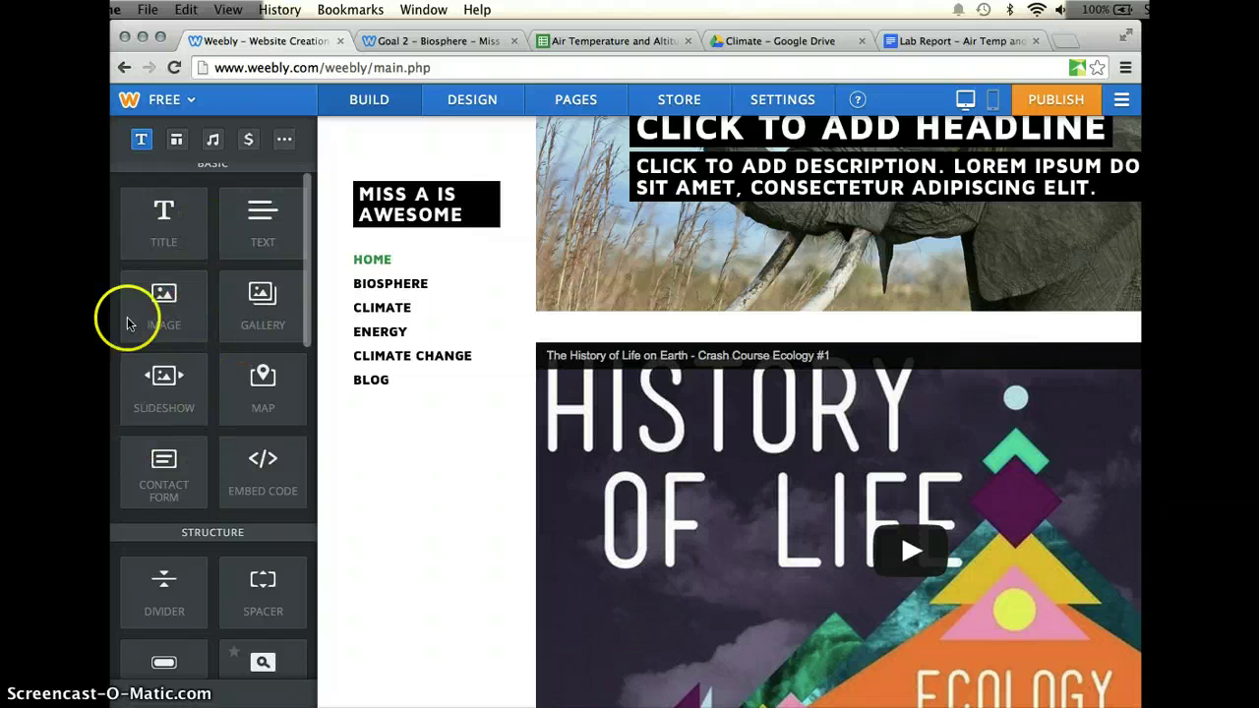
{"action": "left_click_drag", "start_coordinate": [255, 465], "coordinate": [570, 308]}
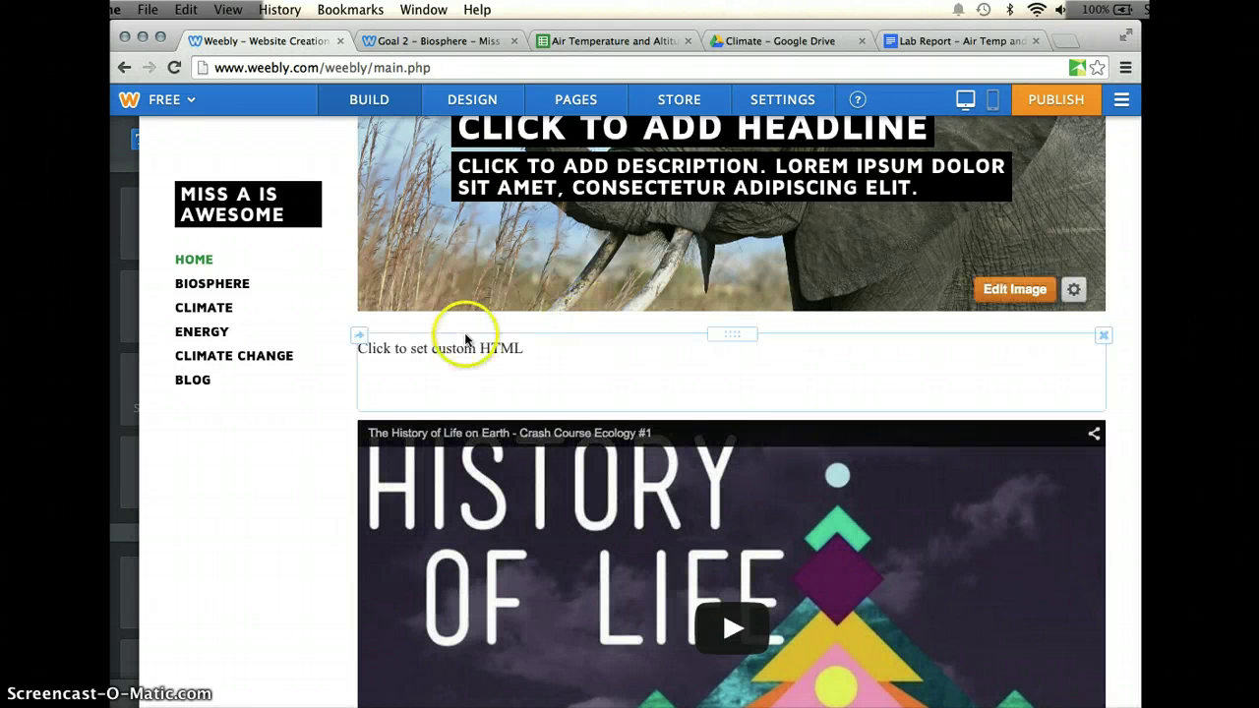
{"action": "left_click", "coordinate": [495, 351]}
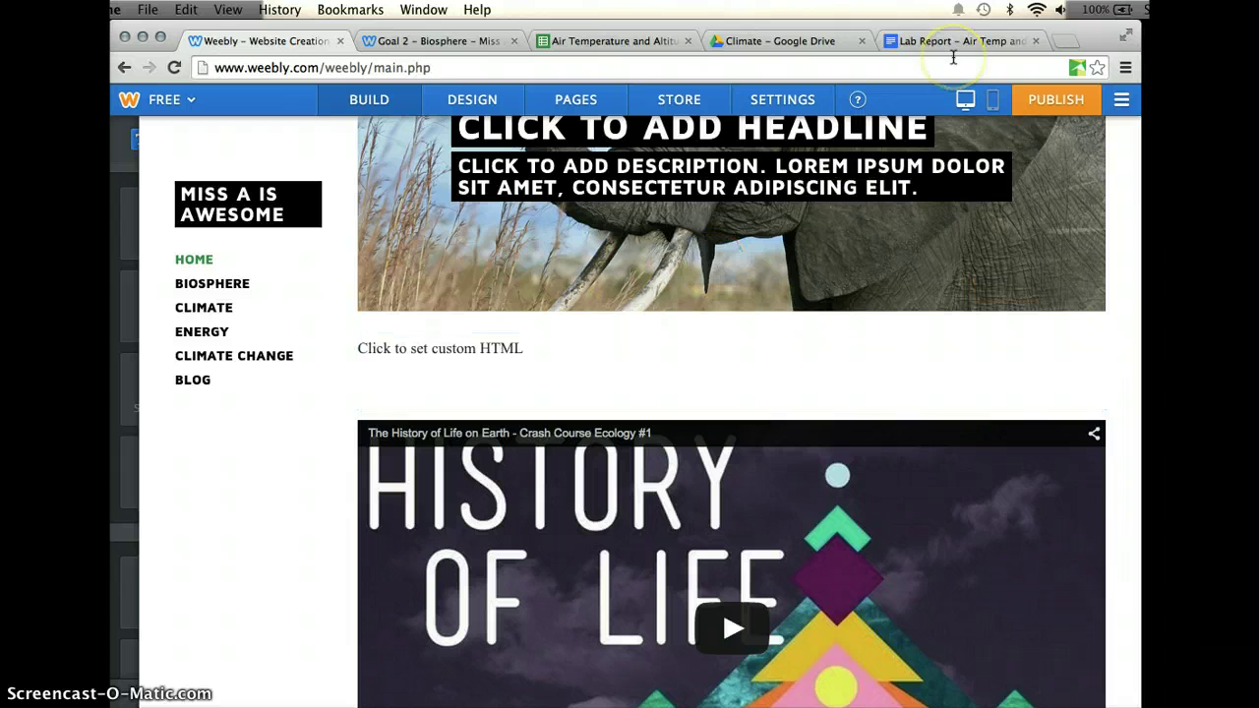
Switch to the Lab Report - Air Temp and Altitude document and publish it to the web using the Embed option.
{"action": "left_click", "coordinate": [942, 41]}
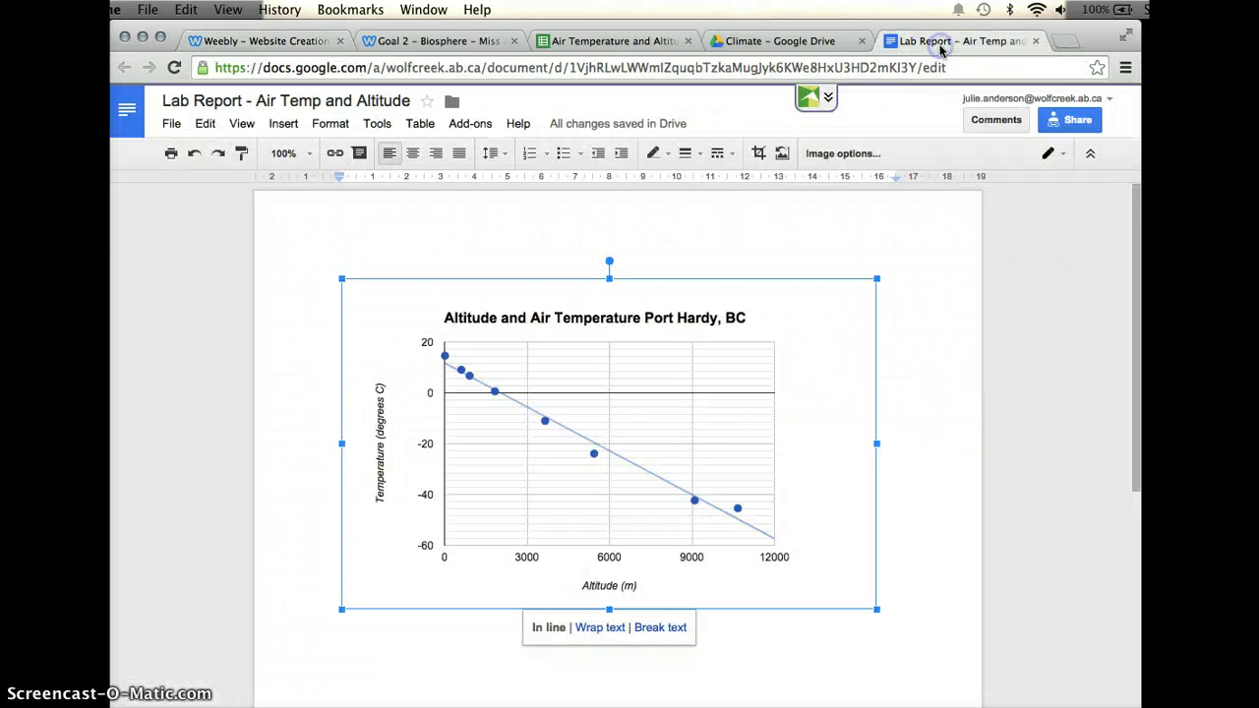
{"action": "left_click", "coordinate": [880, 256]}
{"action": "scroll", "coordinate": [736, 262], "scroll_direction": "down", "scroll_amount": 3}
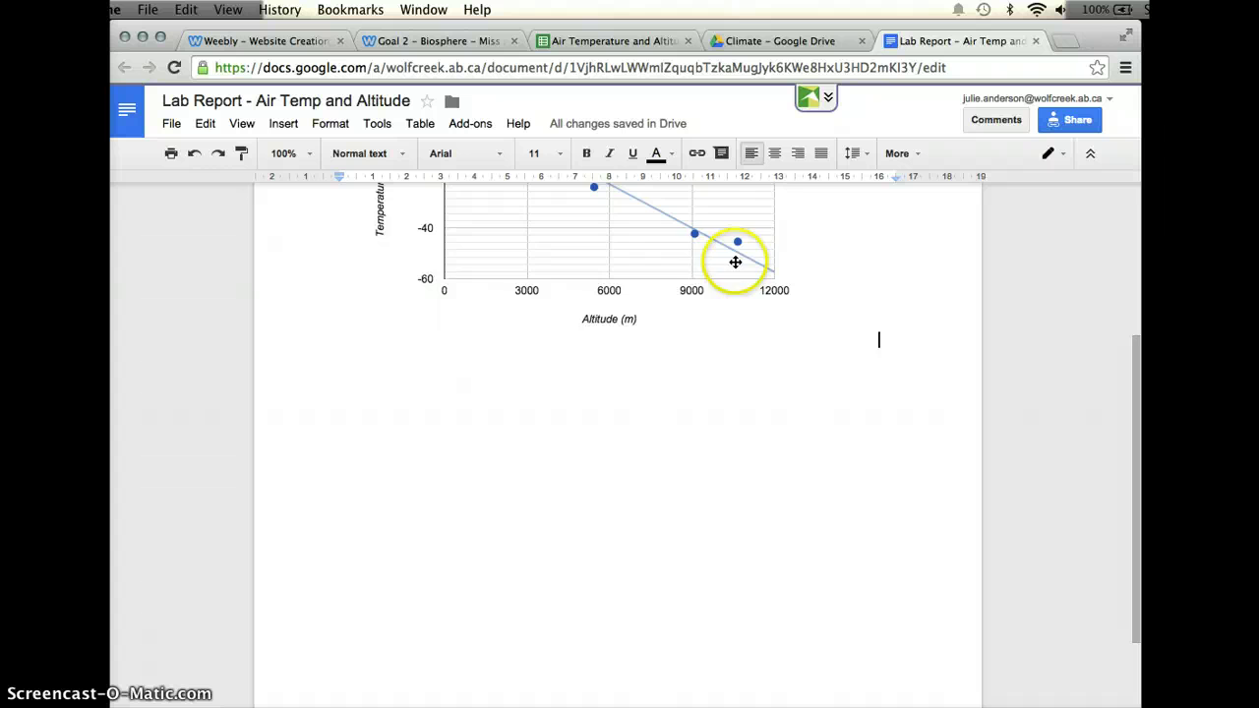
{"action": "scroll", "coordinate": [483, 403], "scroll_direction": "up", "scroll_amount": 3}
{"action": "left_click", "coordinate": [172, 124]}
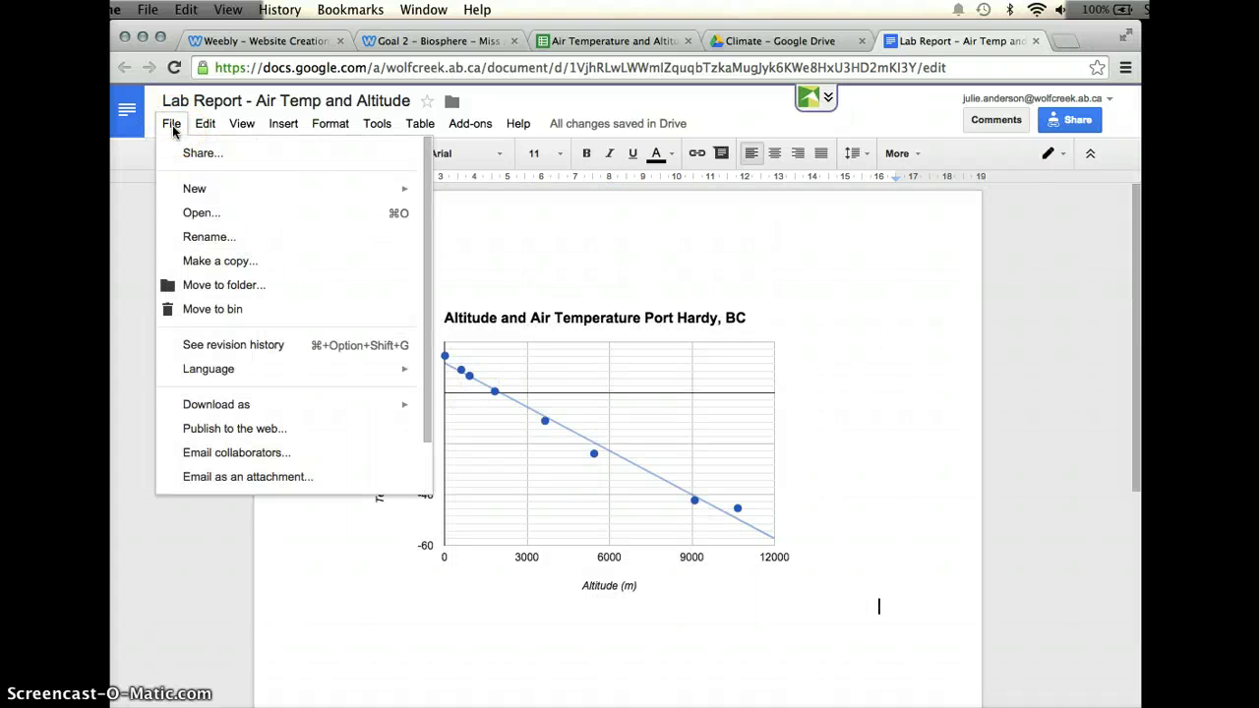
{"action": "left_click", "coordinate": [269, 435]}
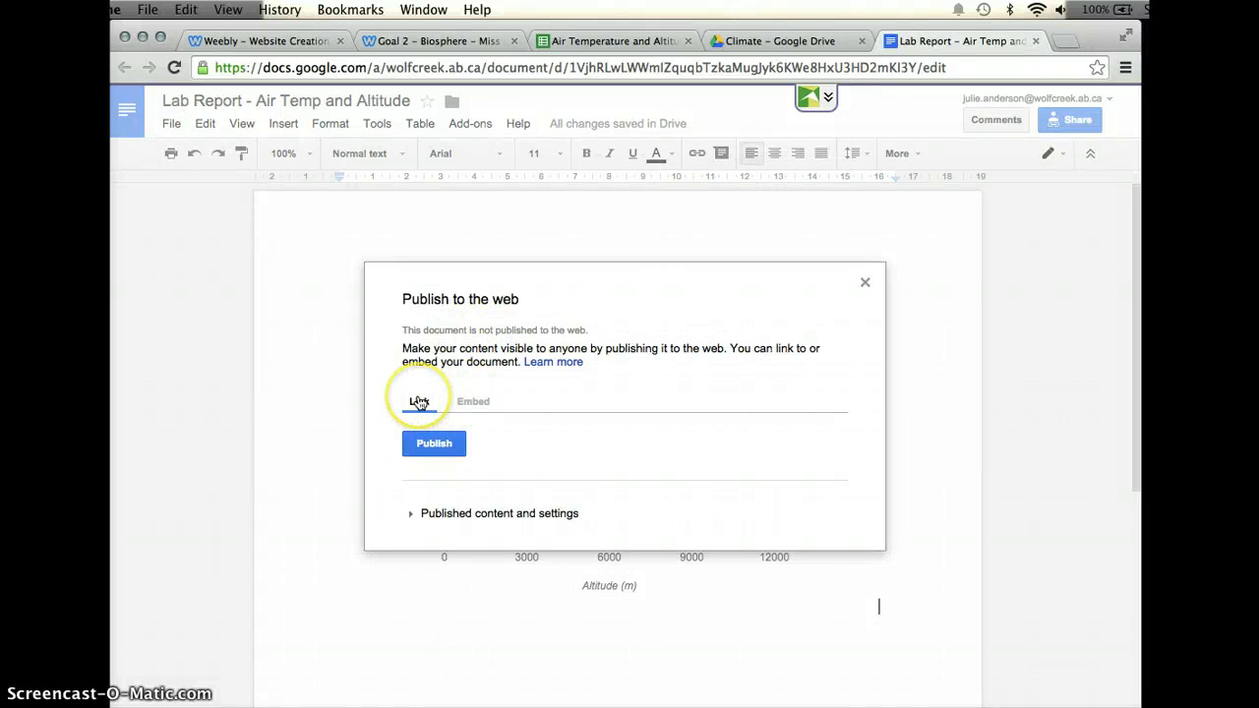
{"action": "left_click", "coordinate": [472, 407]}
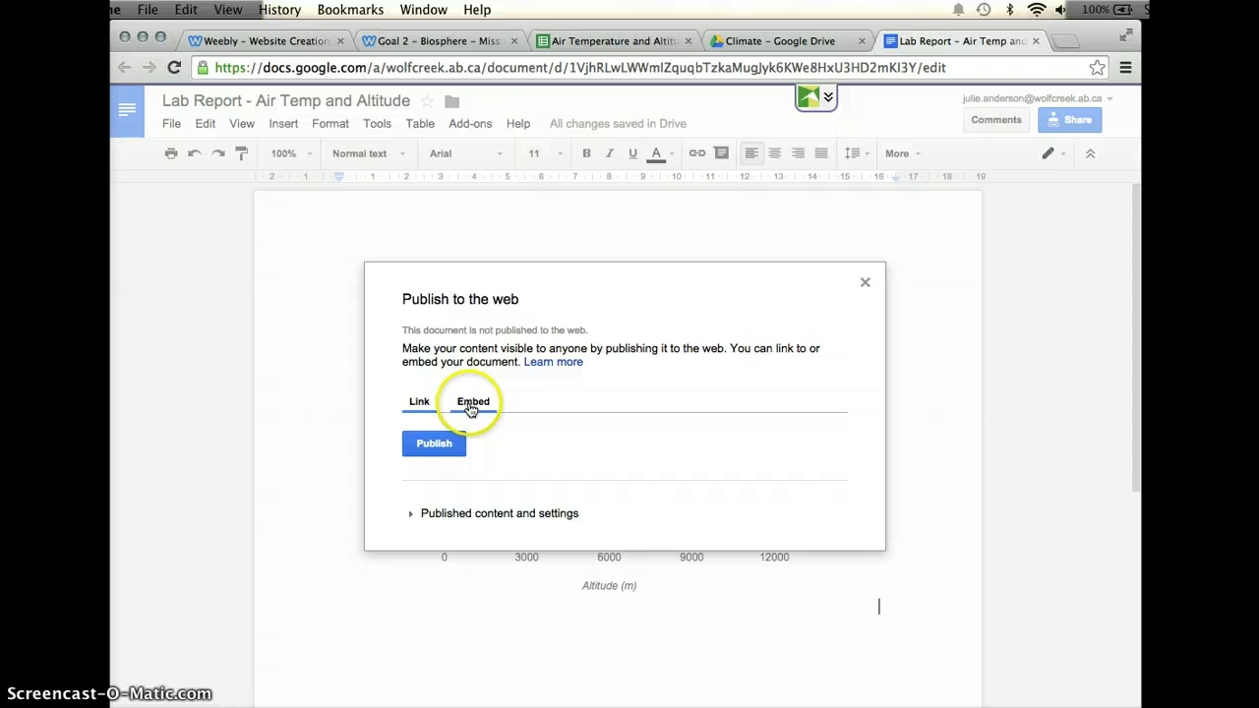
{"action": "left_click", "coordinate": [435, 445]}
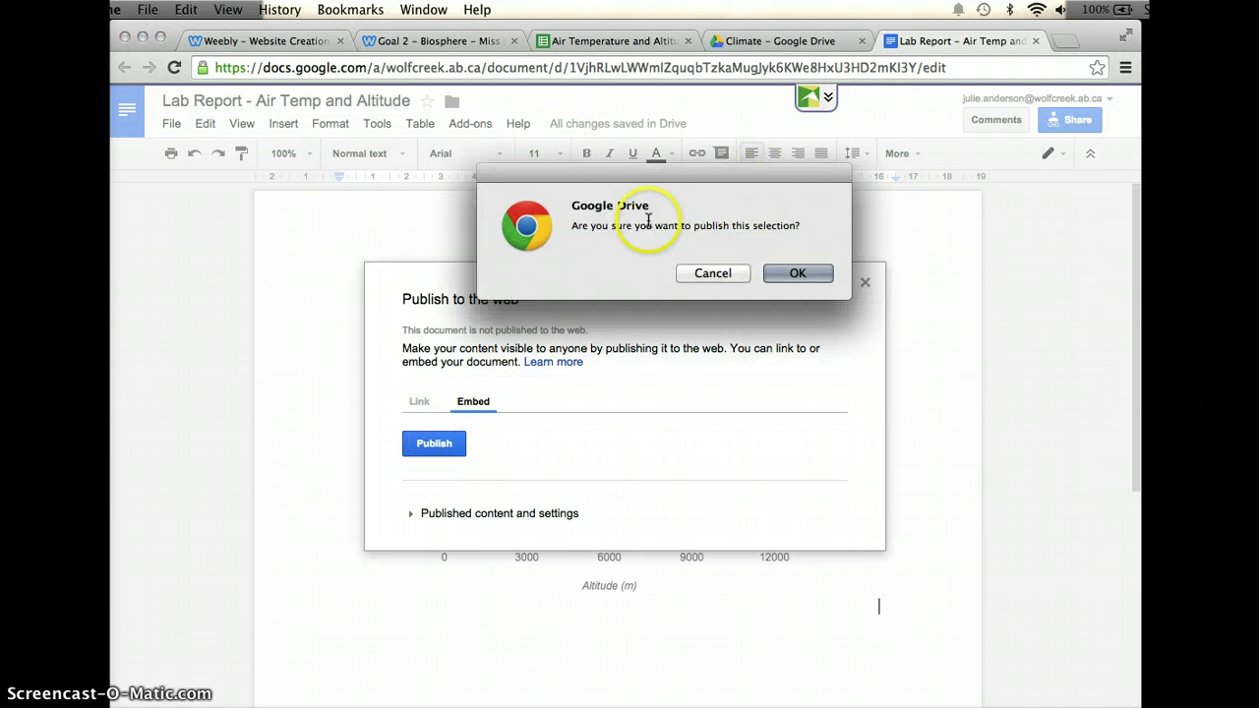
{"action": "left_click", "coordinate": [795, 274]}
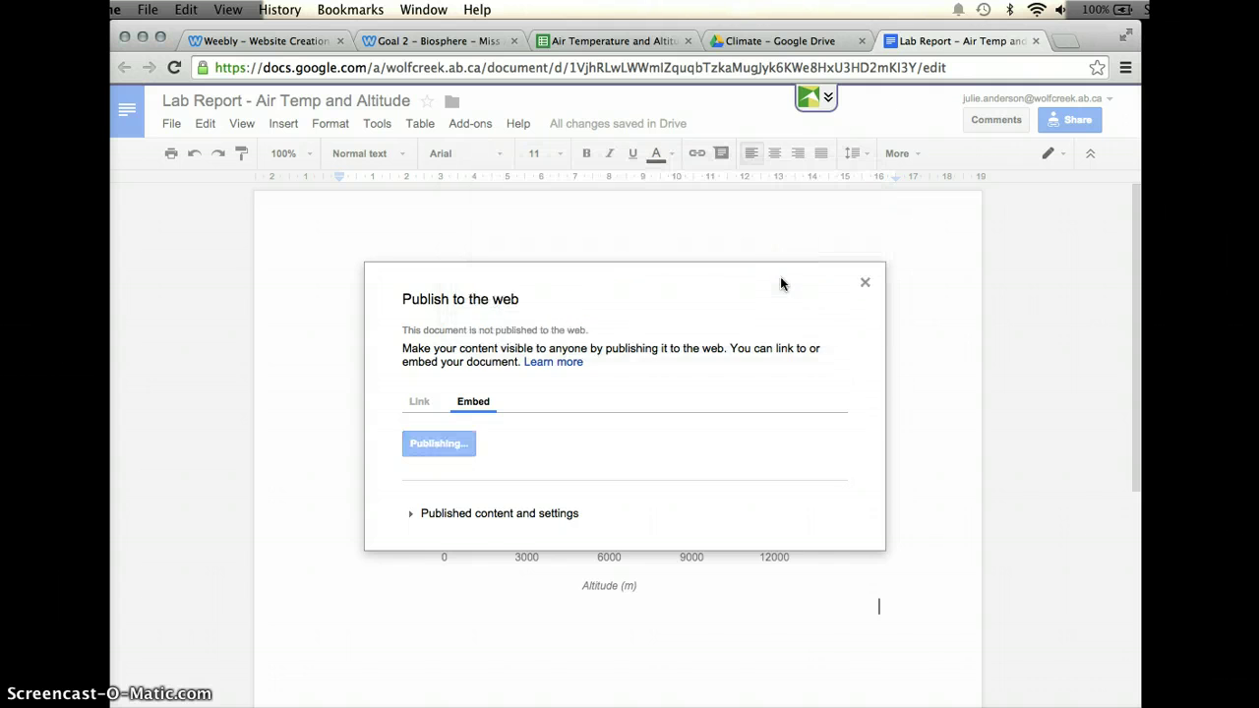
Copy the iframe embed code of the published document.
{"action": "left_click", "coordinate": [447, 428]}
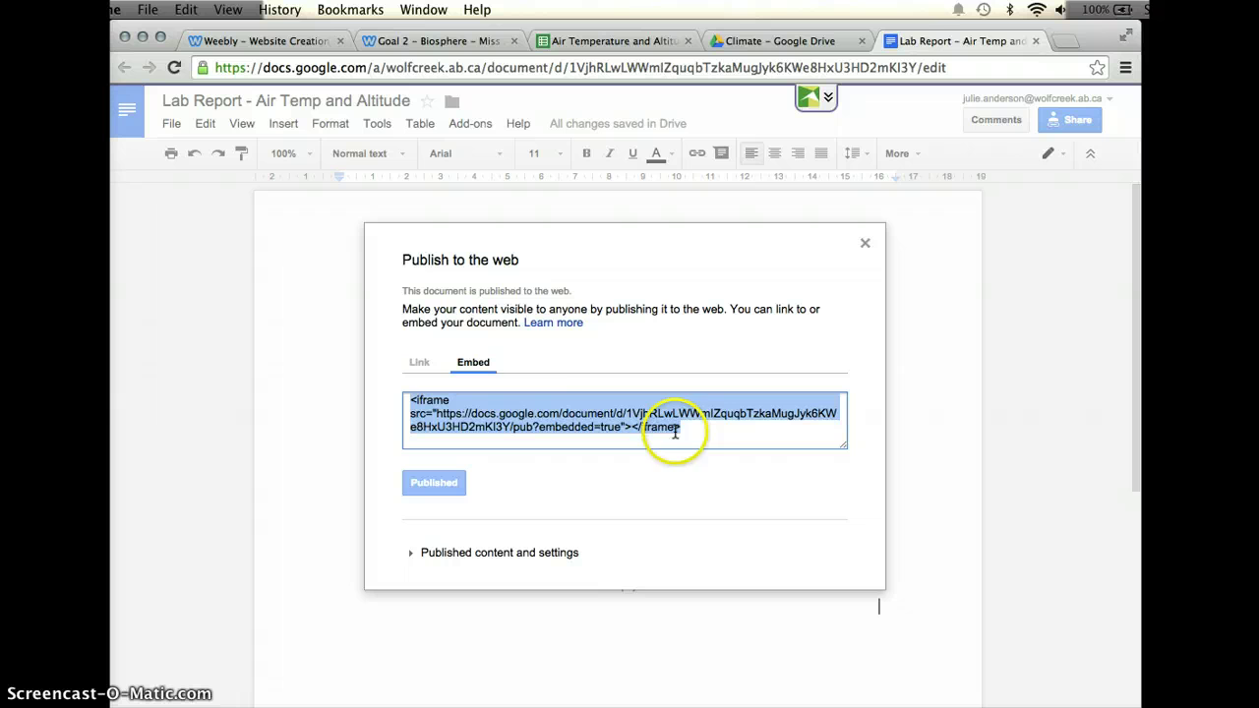
{"action": "left_click", "coordinate": [708, 438]}
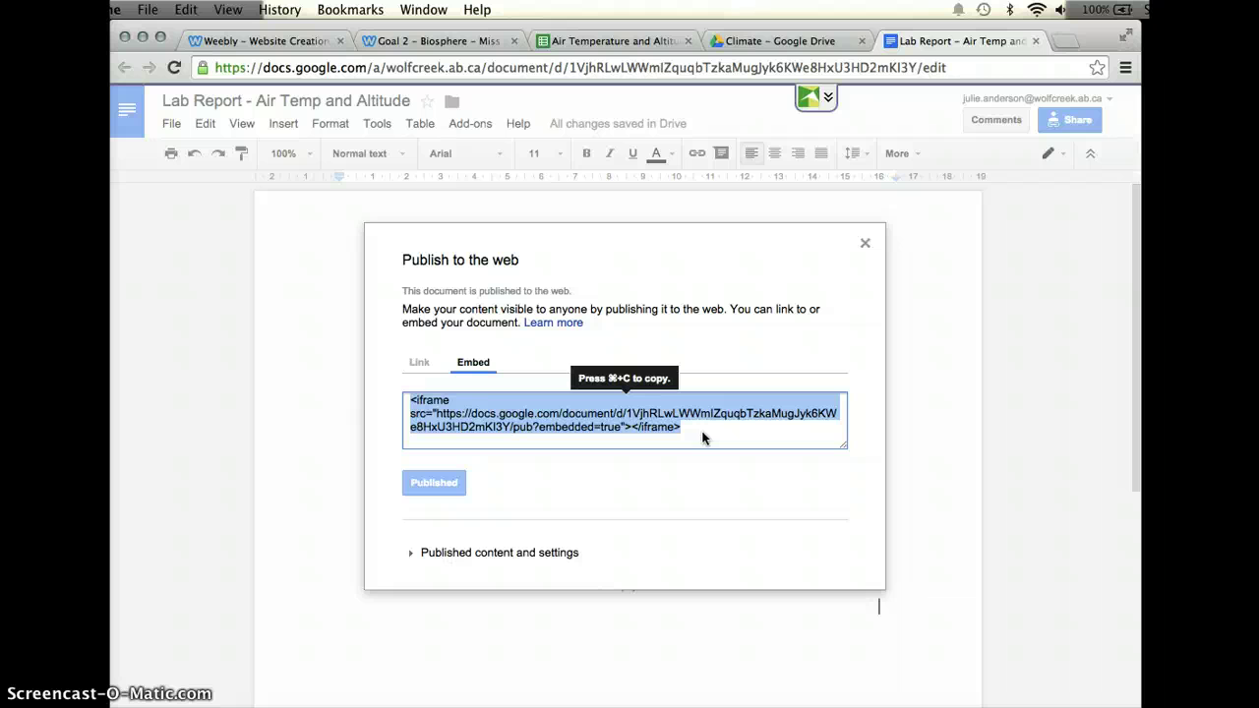
{"action": "key", "text": "super+c"}
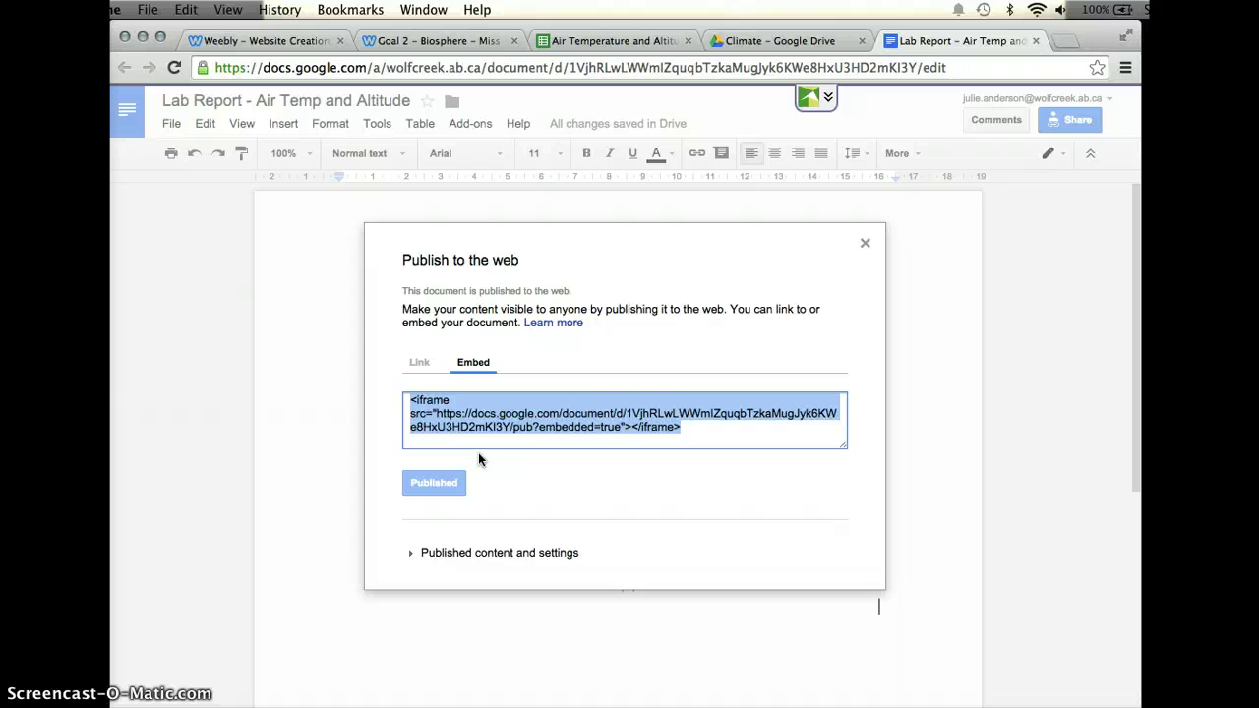
{"action": "left_click", "coordinate": [689, 409]}
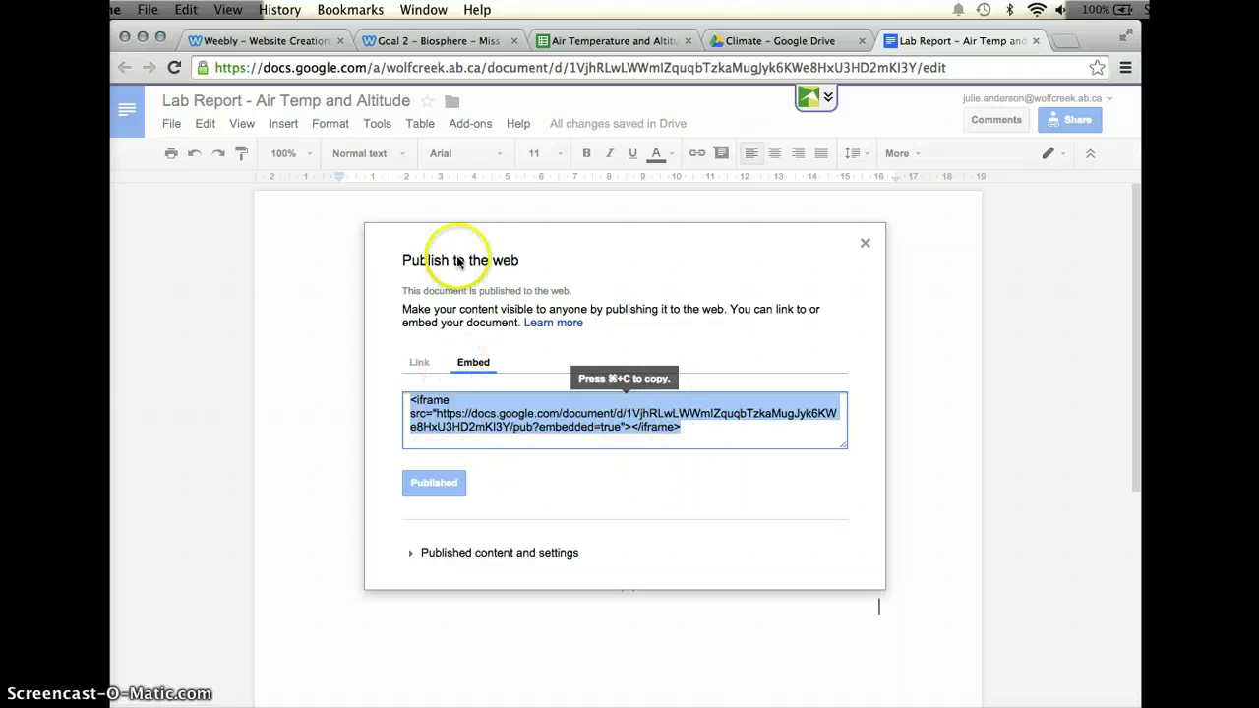
{"action": "key", "text": "super+c"}
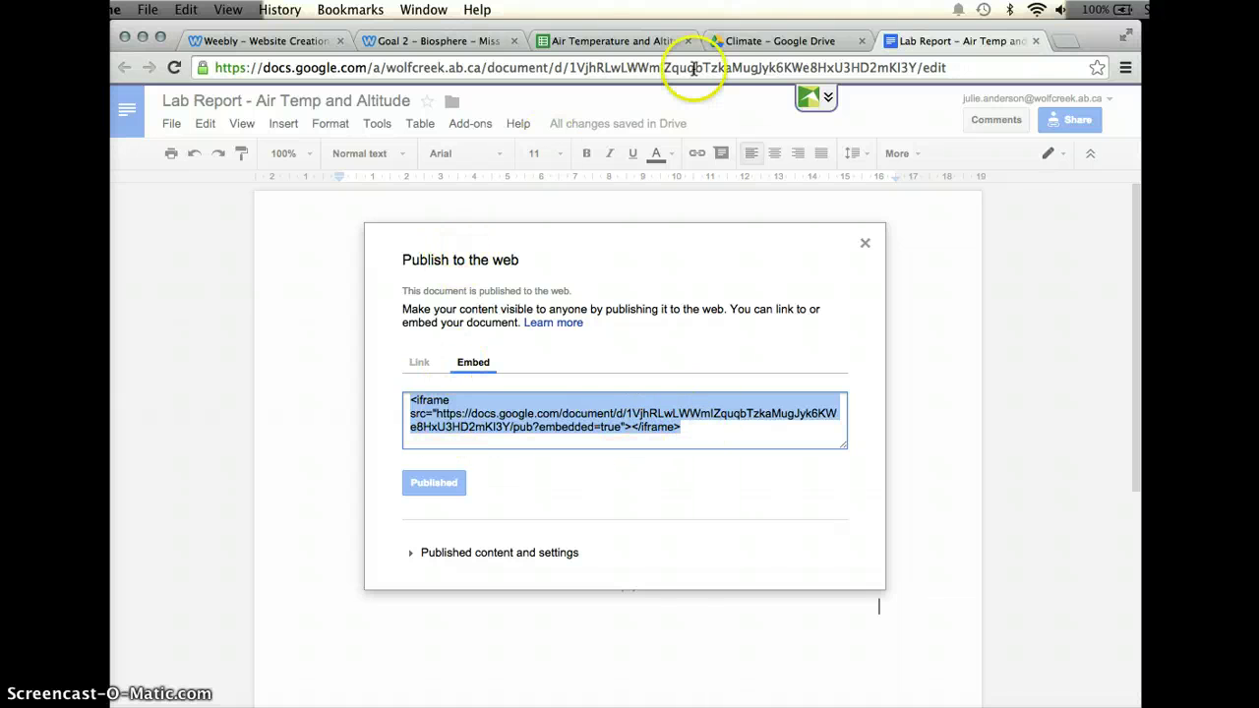
Return to Weebly, replace the custom HTML placeholder with the copied iframe code, and apply it to the page.
{"action": "left_click", "coordinate": [290, 44]}
{"action": "left_click", "coordinate": [442, 360]}
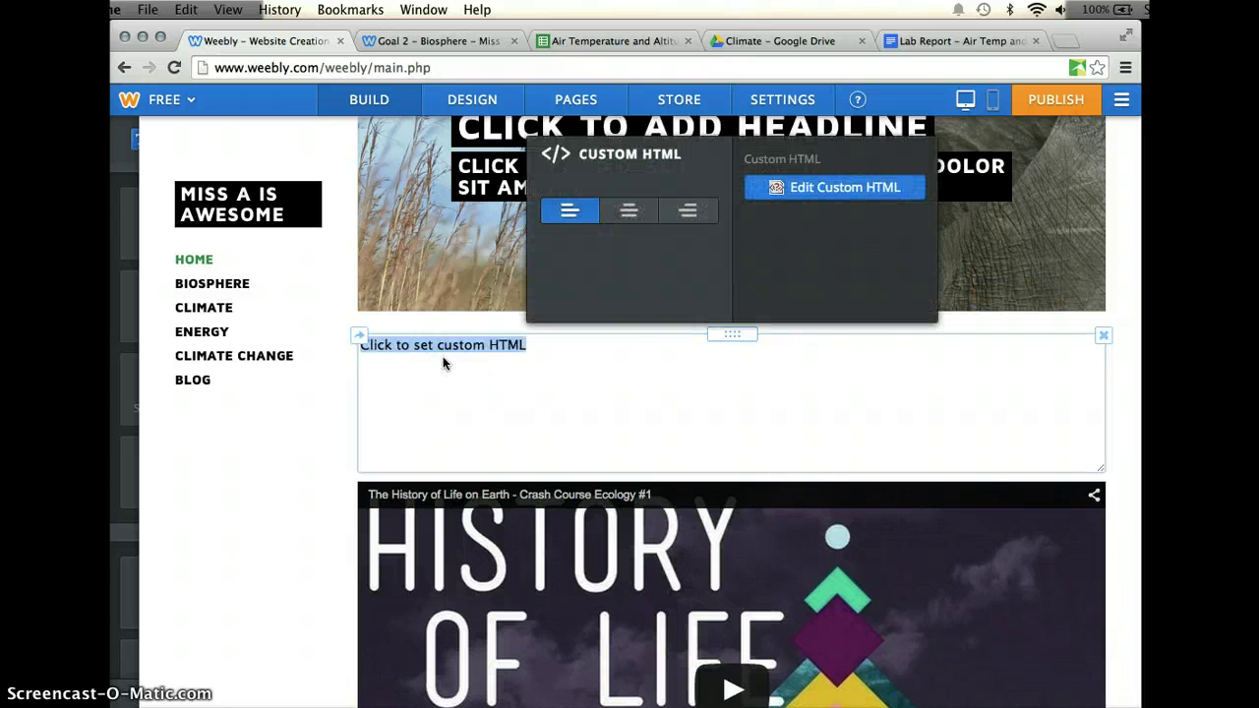
{"action": "key", "text": "super+v"}
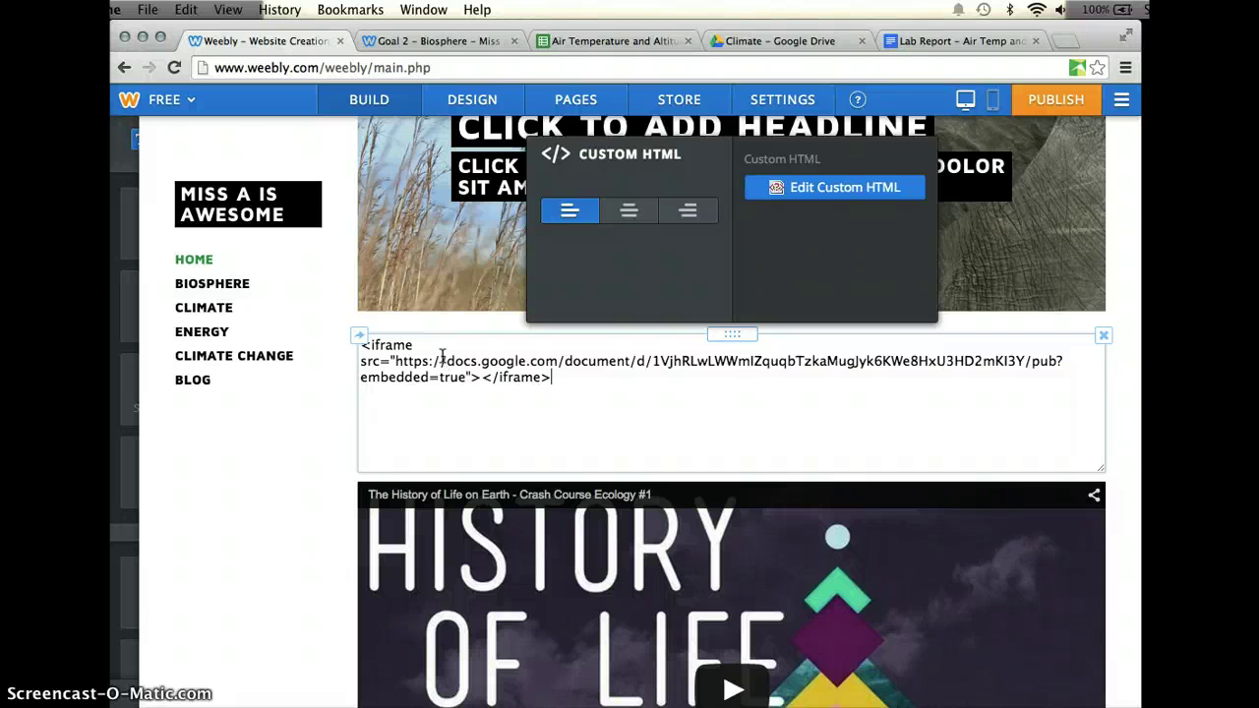
{"action": "left_click", "coordinate": [432, 347]}
{"action": "left_click", "coordinate": [204, 483]}
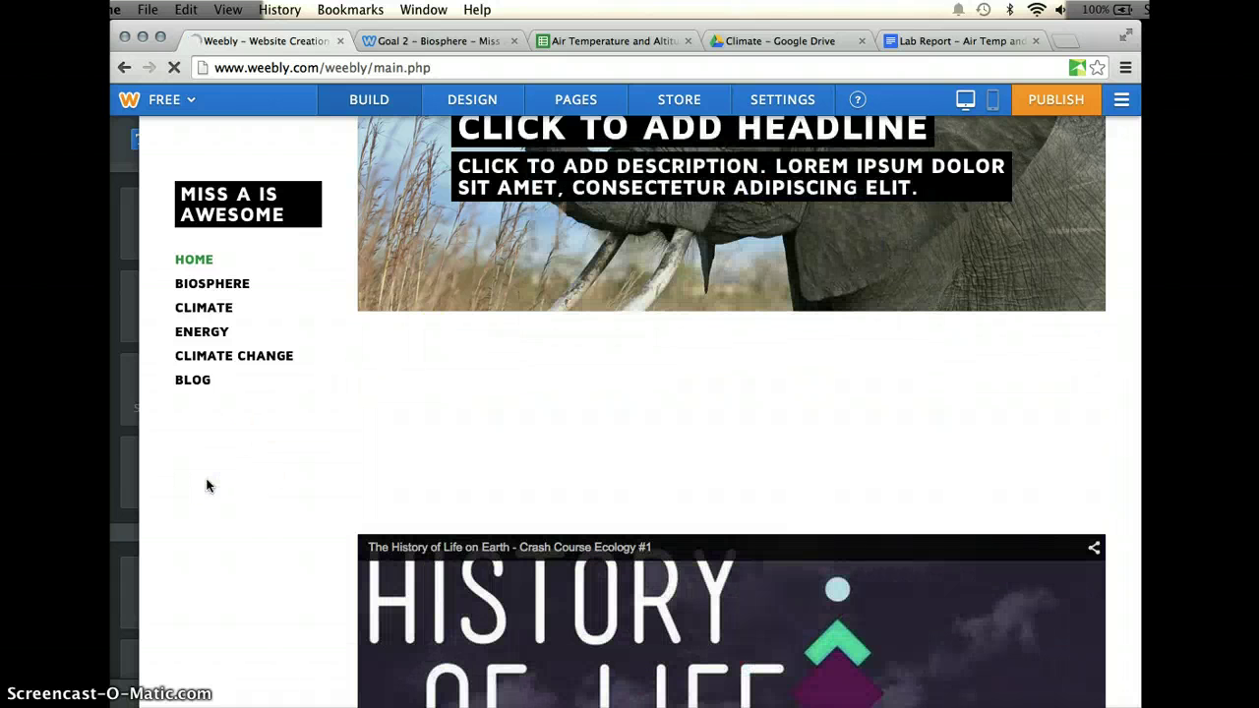
Check the embedded document's display area, then center-align the custom HTML element.
{"action": "left_click", "coordinate": [657, 413]}
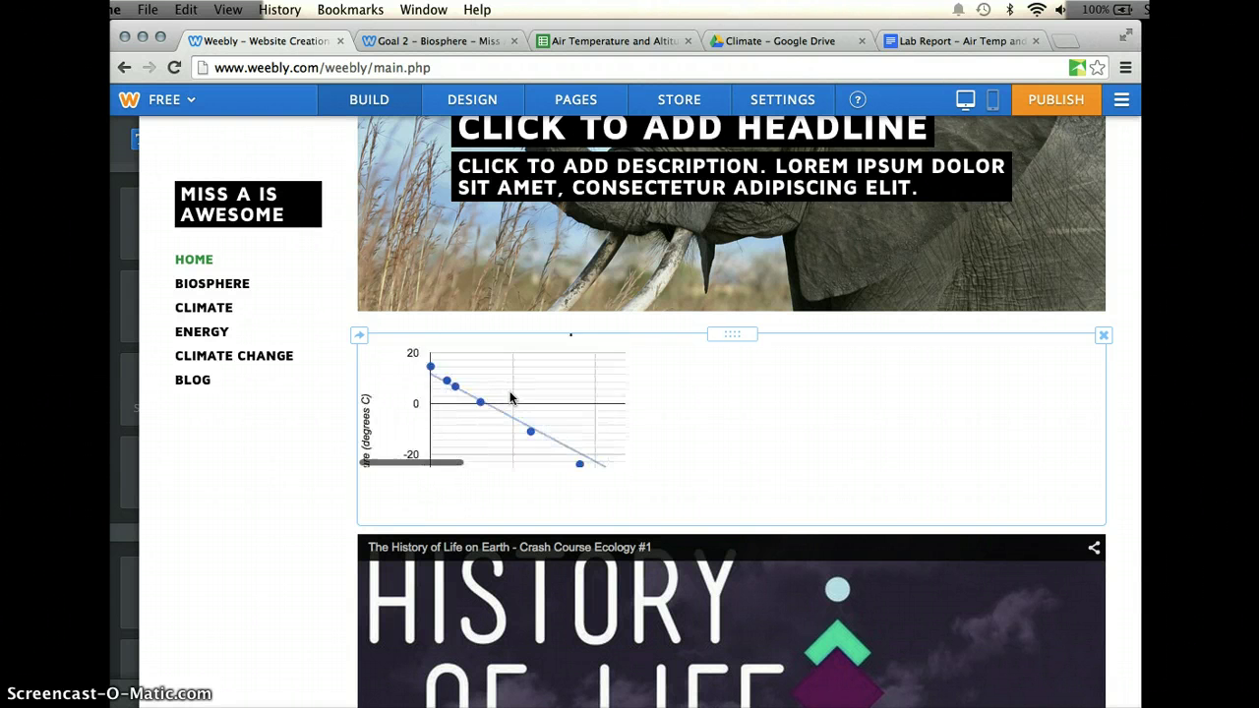
{"action": "scroll", "coordinate": [509, 397], "scroll_direction": "up", "scroll_amount": 3}
{"action": "scroll", "coordinate": [509, 398], "scroll_direction": "left", "scroll_amount": 1}
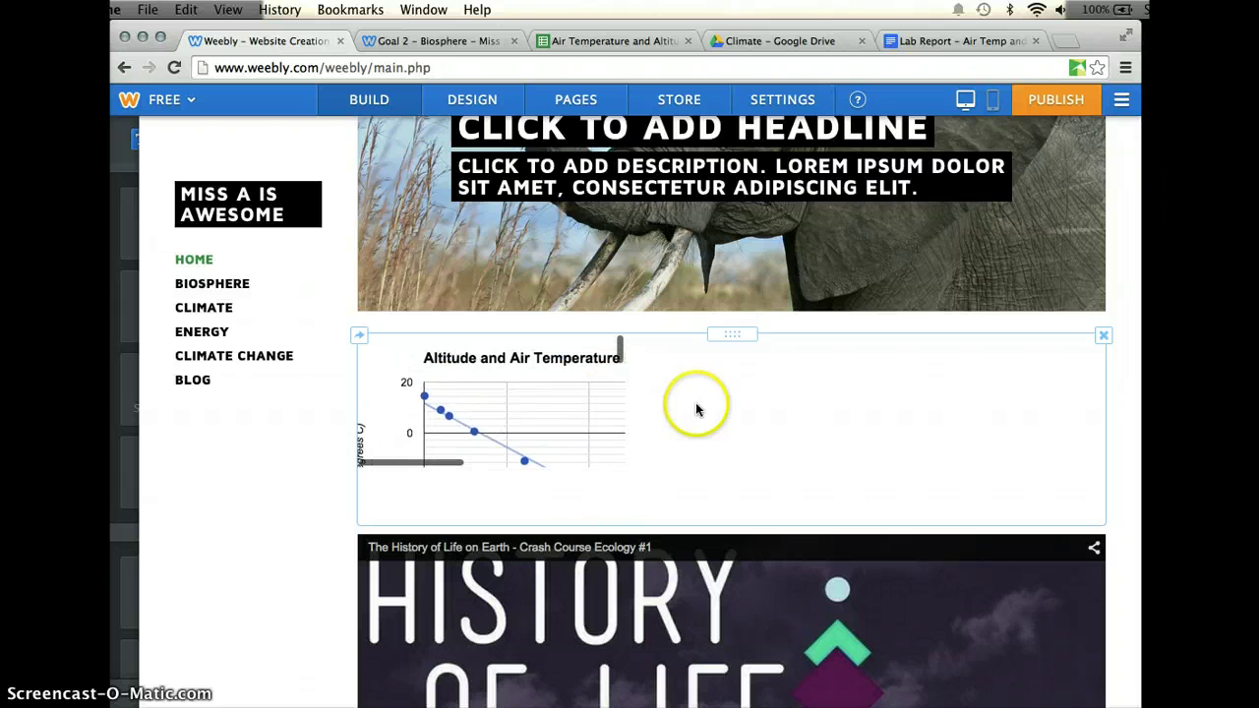
{"action": "left_click", "coordinate": [695, 410]}
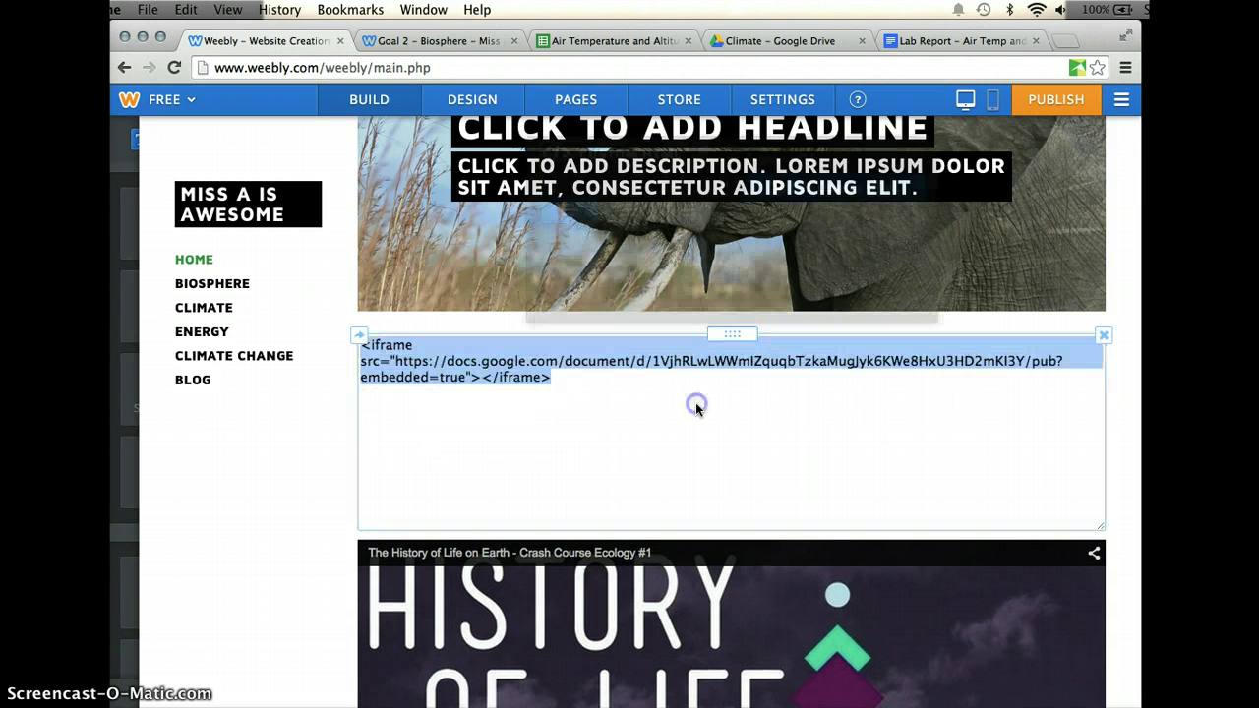
{"action": "left_click", "coordinate": [566, 359]}
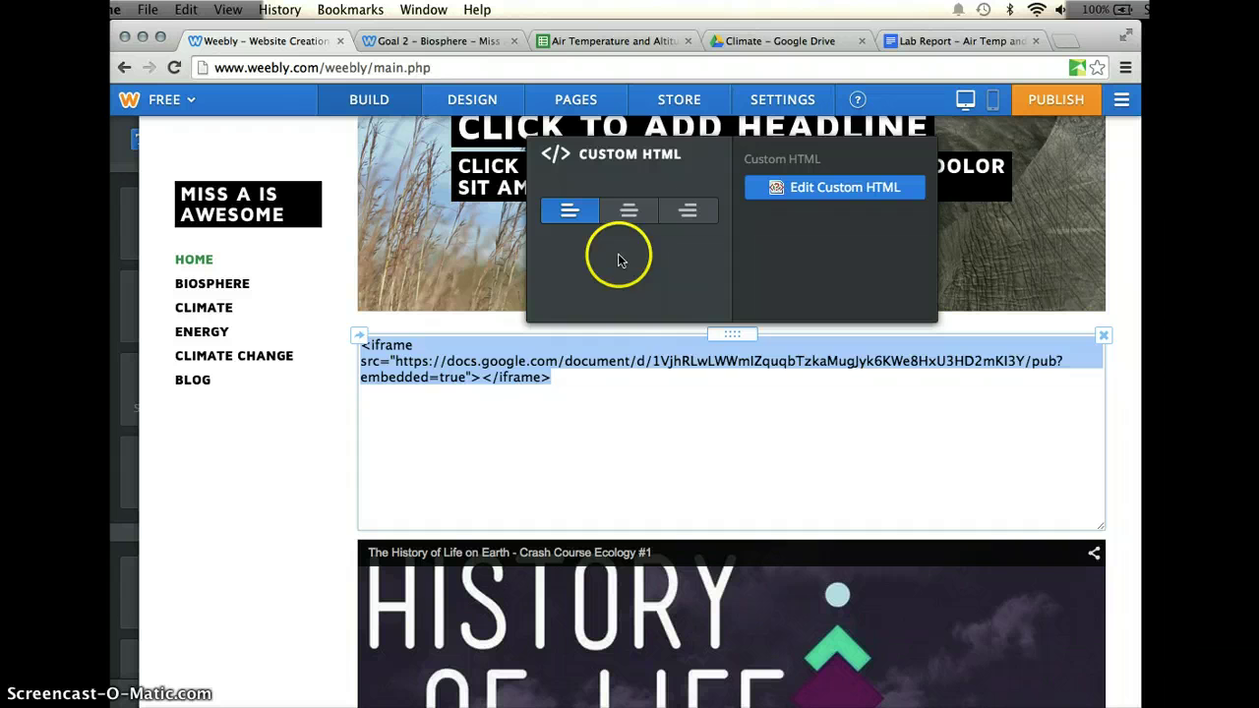
{"action": "left_click", "coordinate": [625, 211]}
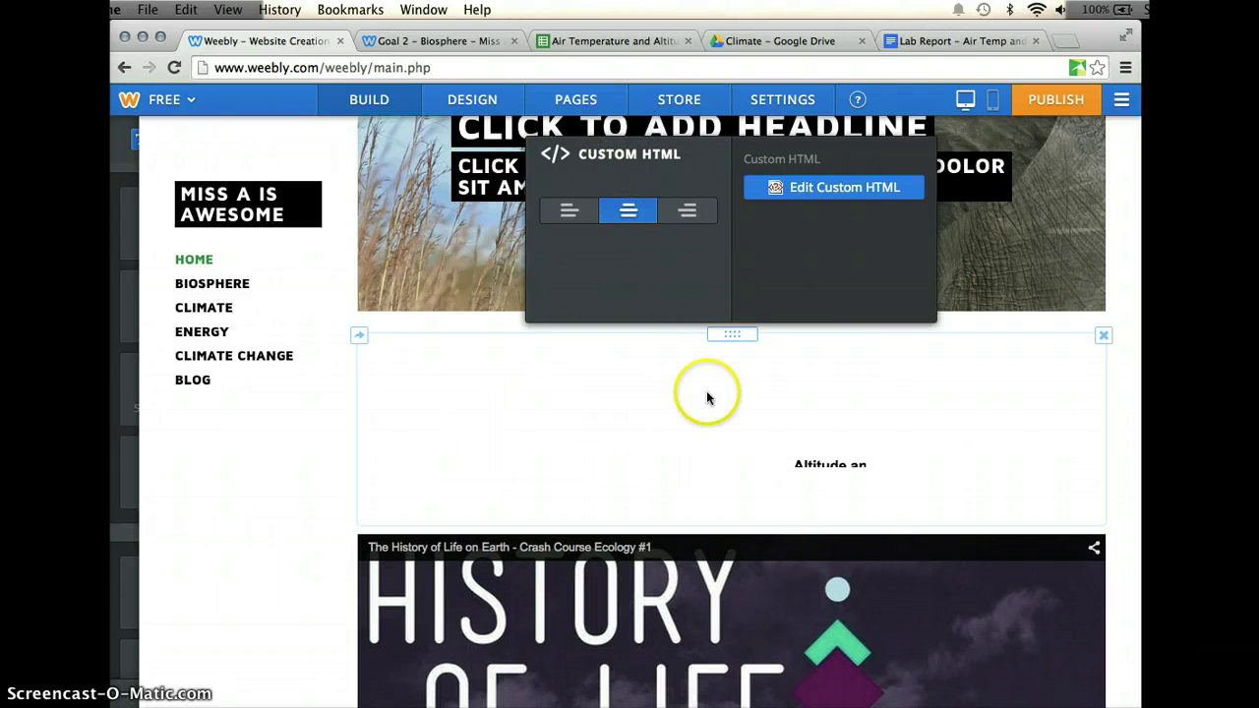
Edit the custom HTML and add width="100%" on its own line between the iframe tag opening and the src attribute.
{"action": "left_click", "coordinate": [857, 197]}
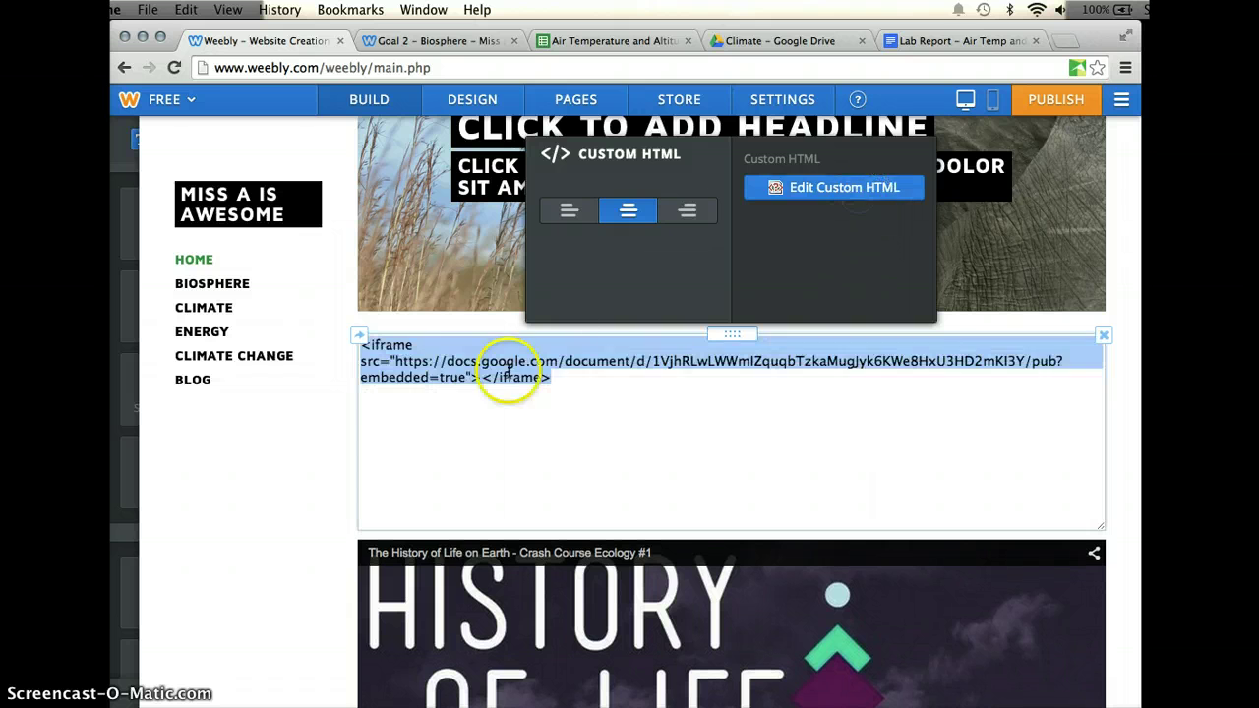
{"action": "left_click", "coordinate": [458, 344]}
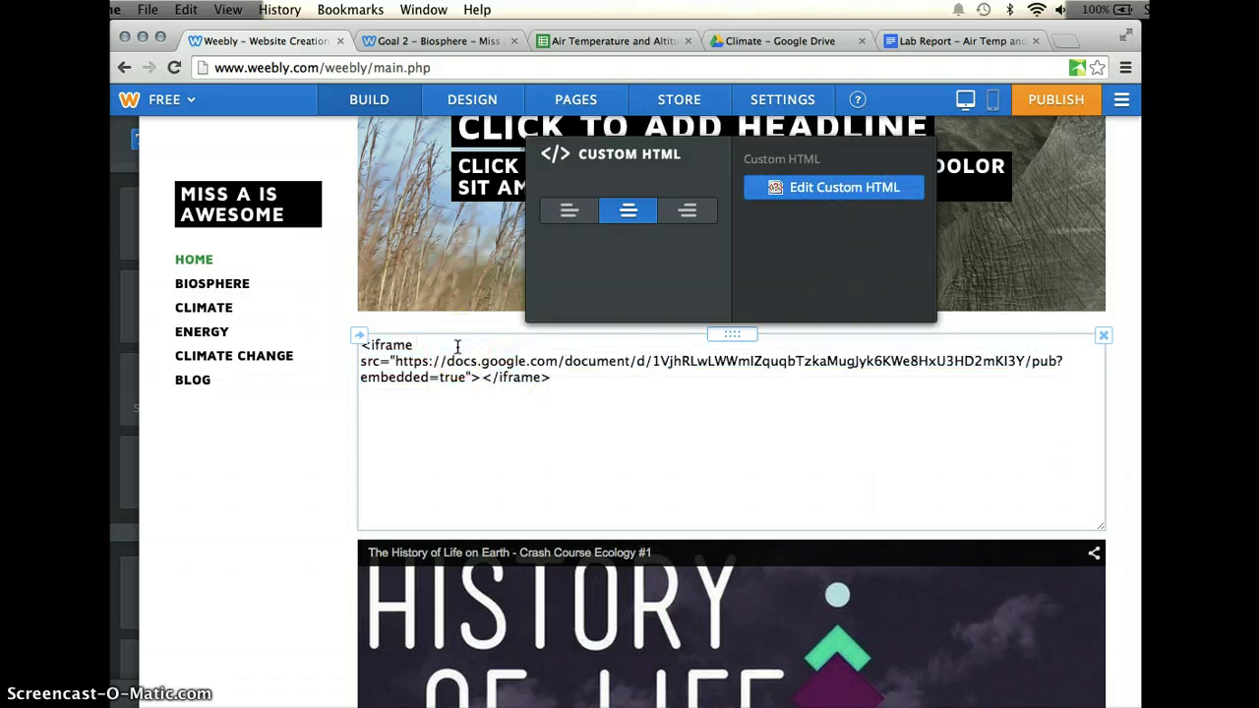
{"action": "left_click", "coordinate": [421, 345]}
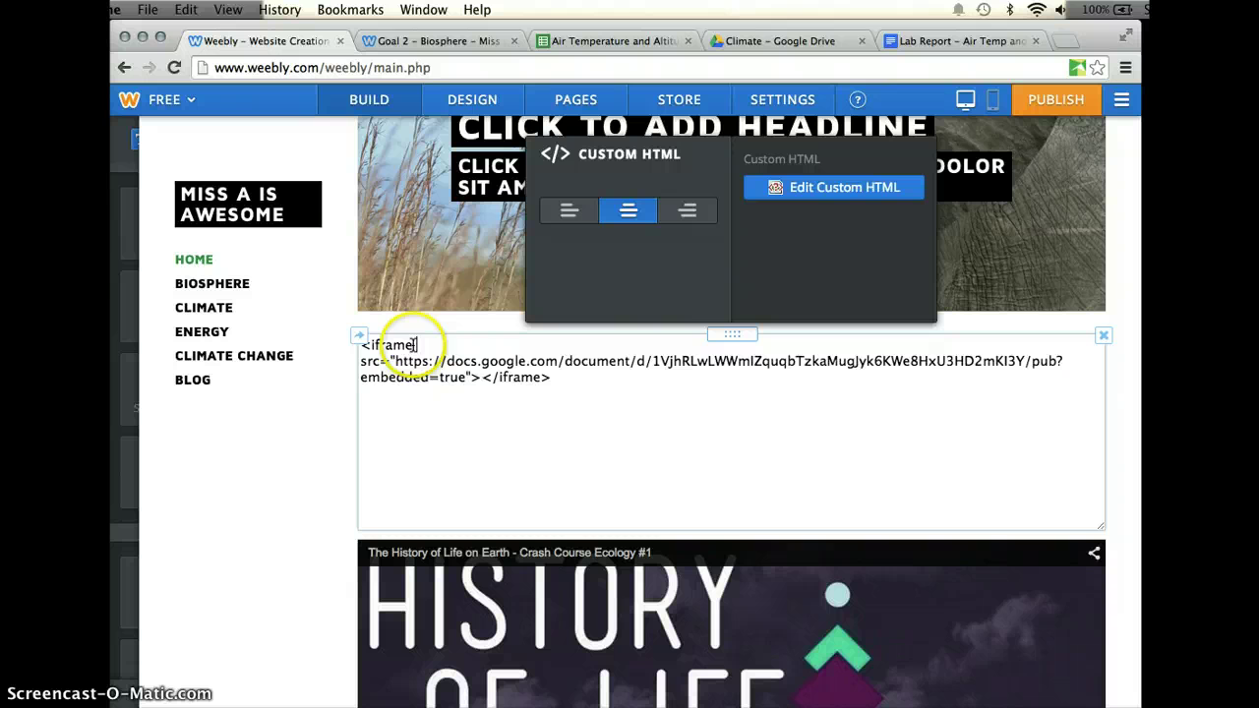
{"action": "left_click", "coordinate": [438, 344]}
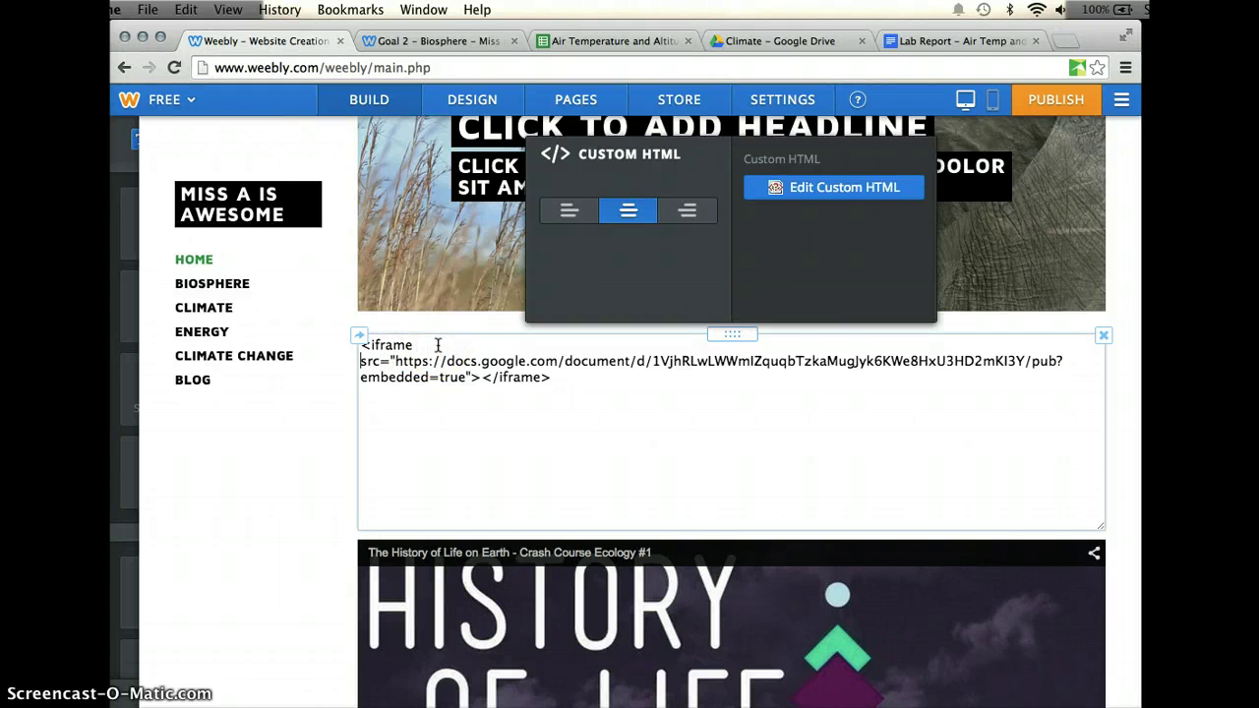
{"action": "key", "text": "Return"}
{"action": "key", "text": "Return"}
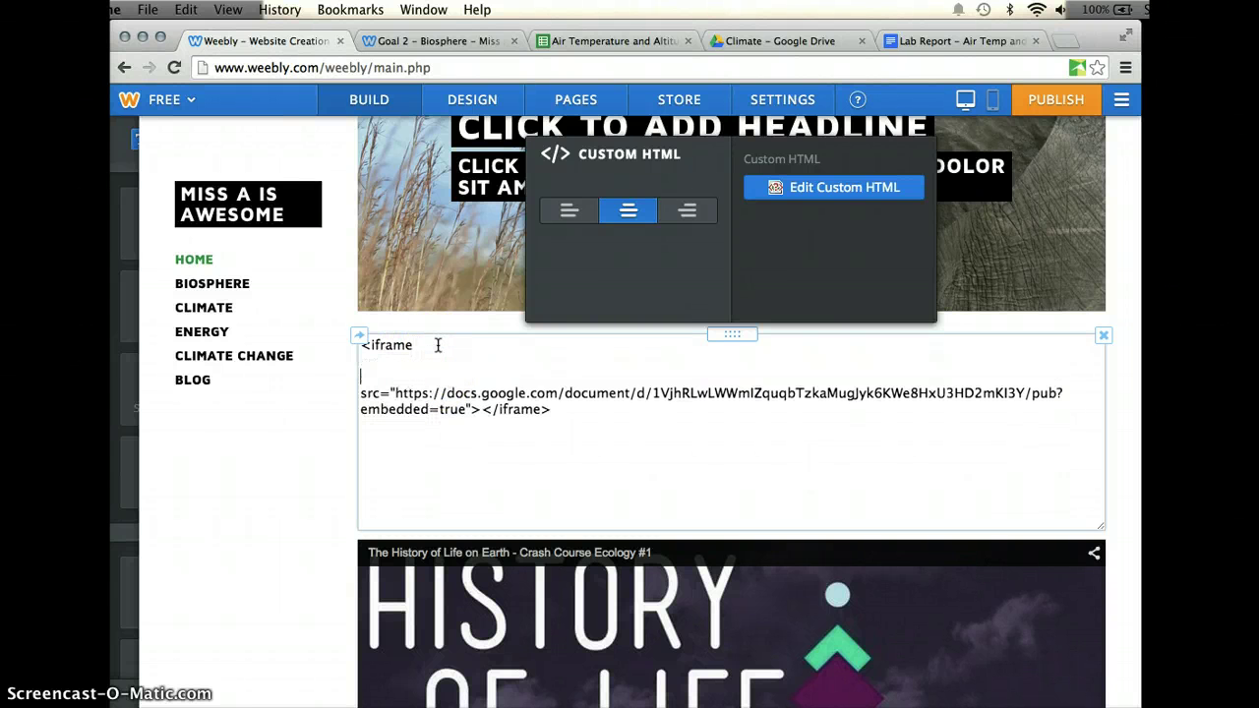
{"action": "left_click", "coordinate": [364, 393]}
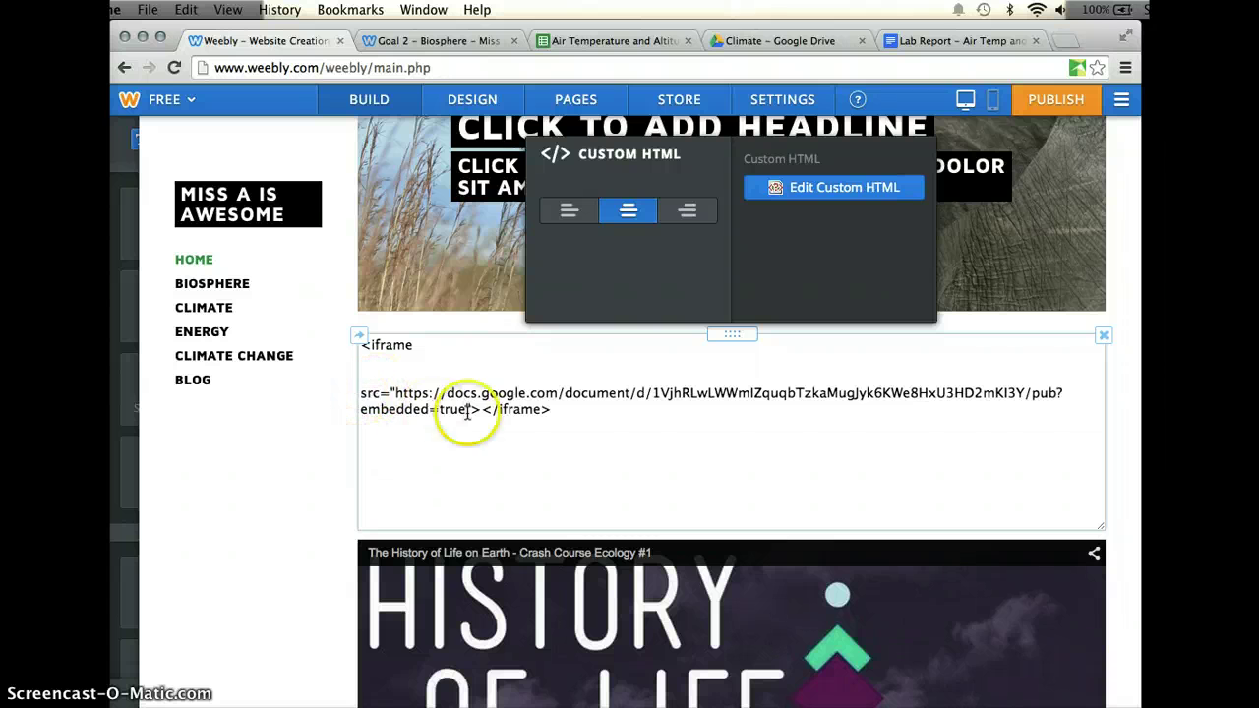
{"action": "left_click", "coordinate": [376, 366]}
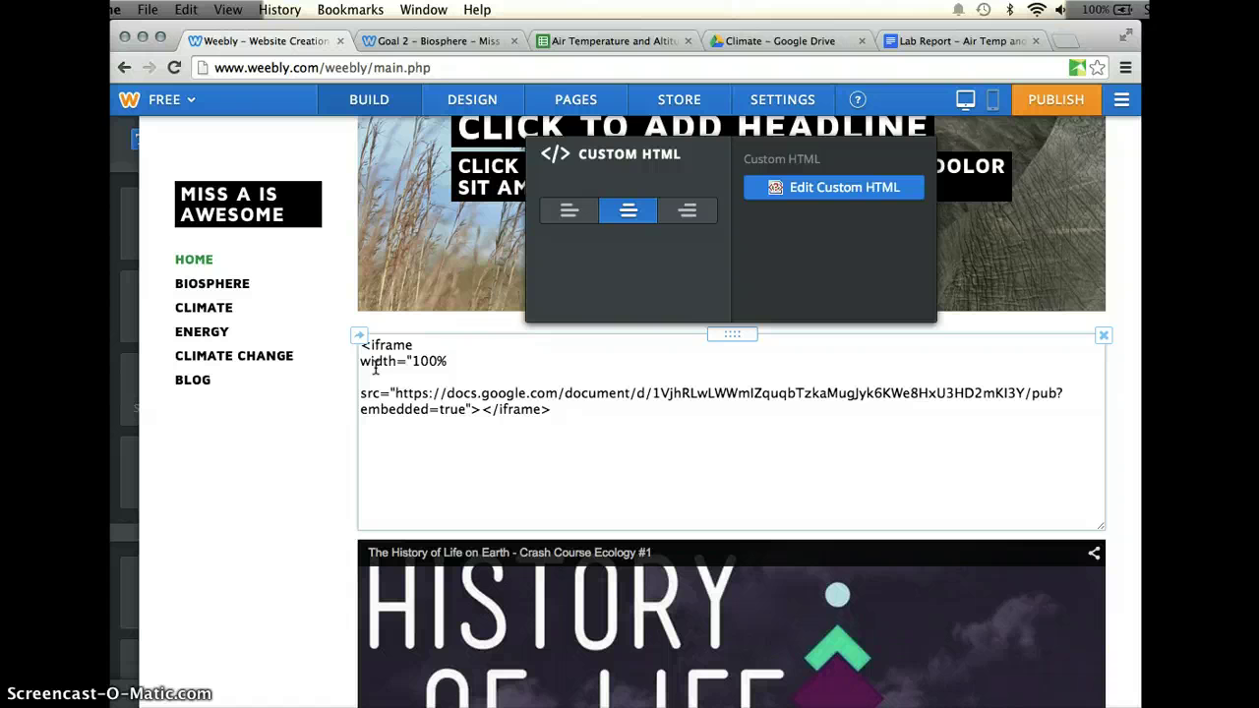
{"action": "left_click", "coordinate": [472, 359]}
Add height="500" on a new line below the width attribute and apply the custom HTML to the page.
{"action": "key", "text": "Return"}
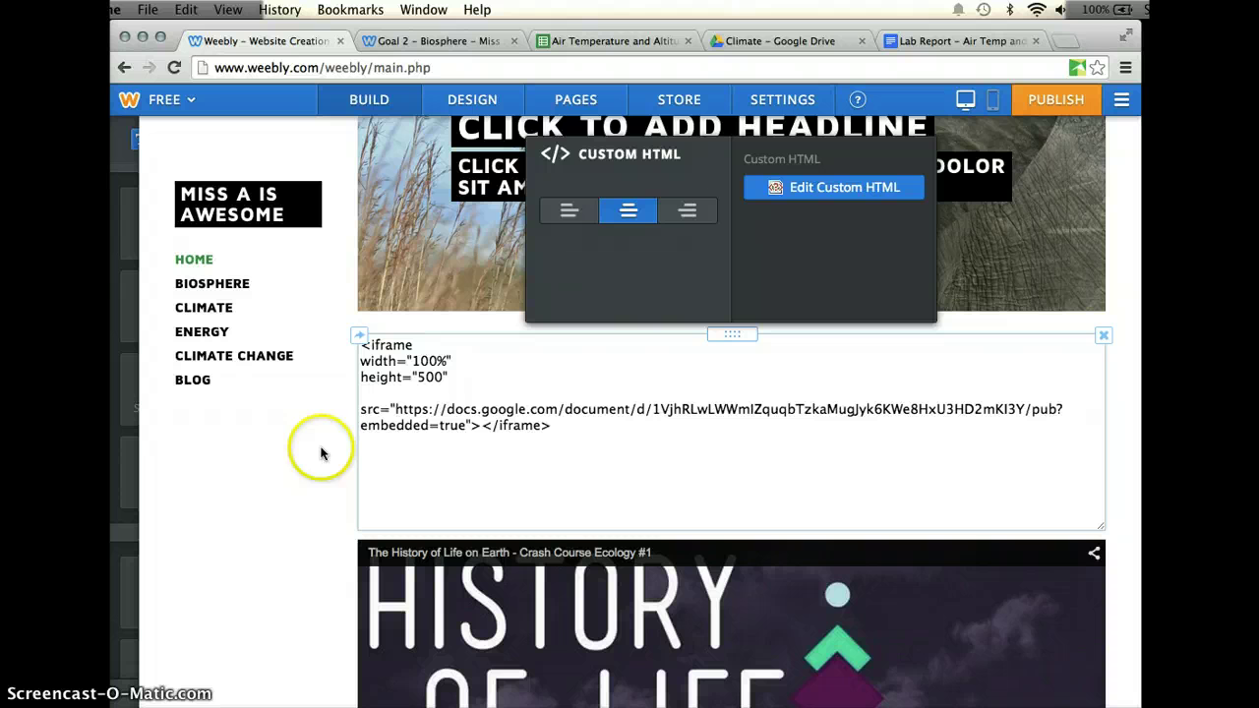
{"action": "left_click", "coordinate": [455, 377]}
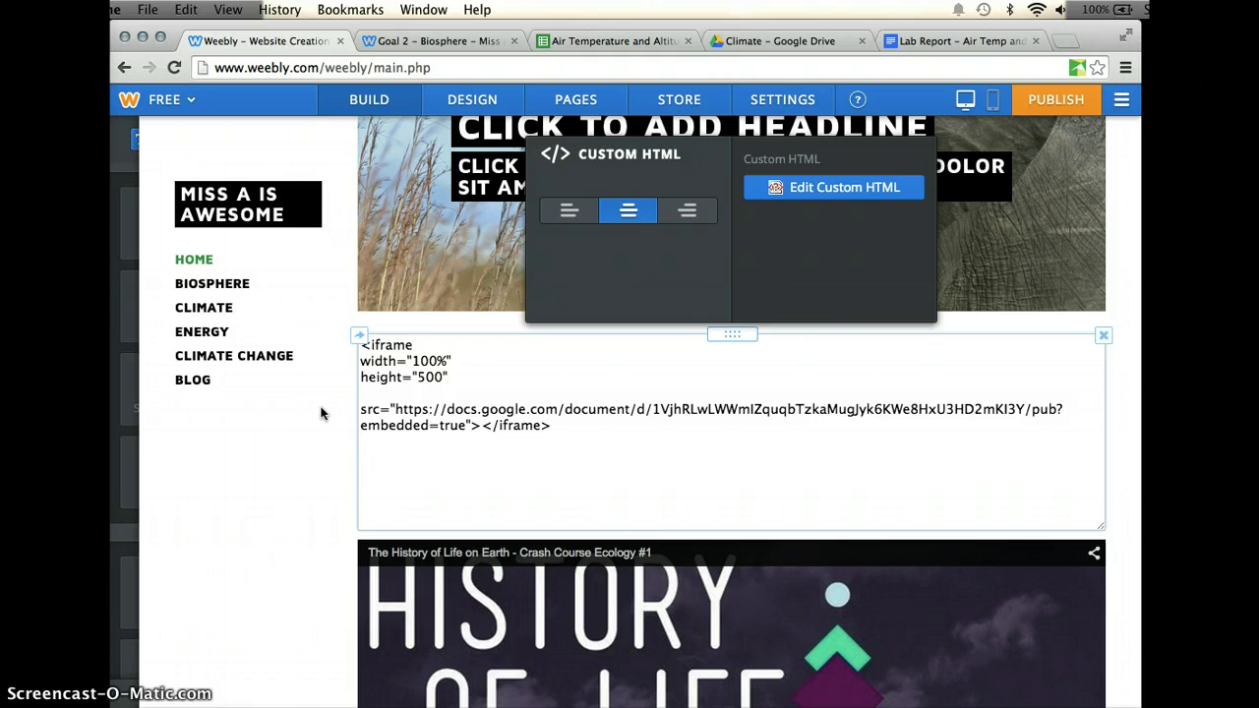
{"action": "left_click", "coordinate": [262, 489]}
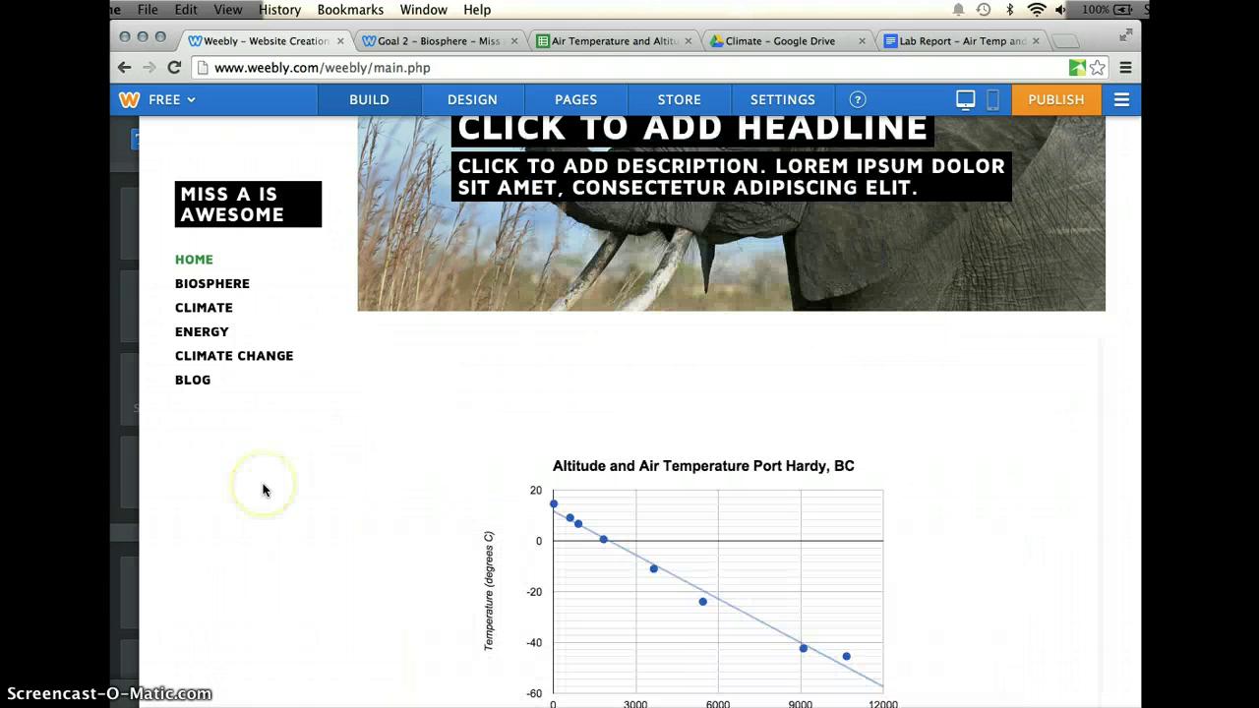
{"action": "left_click", "coordinate": [506, 512]}
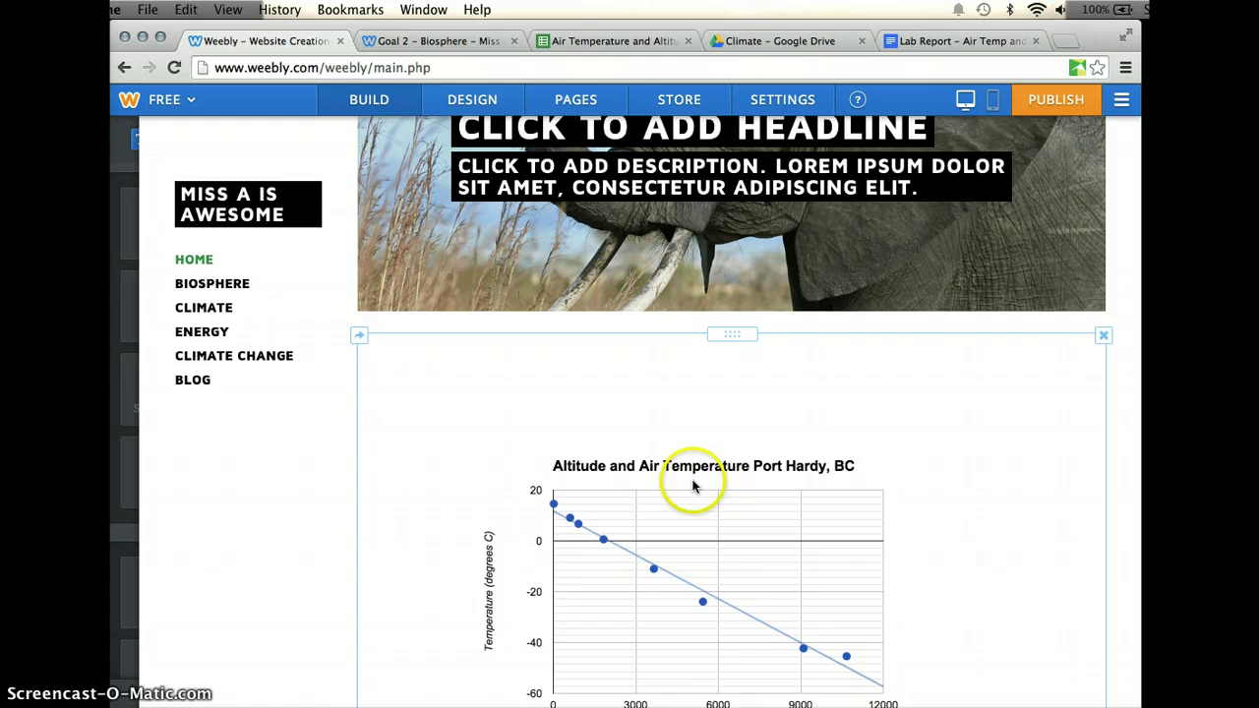
Examine the resized embedded lab report on the Weebly page, checking its display area and how its content scrolls.
{"action": "scroll", "coordinate": [720, 485], "scroll_direction": "down", "scroll_amount": 5}
{"action": "scroll", "coordinate": [765, 292], "scroll_direction": "up", "scroll_amount": 3}
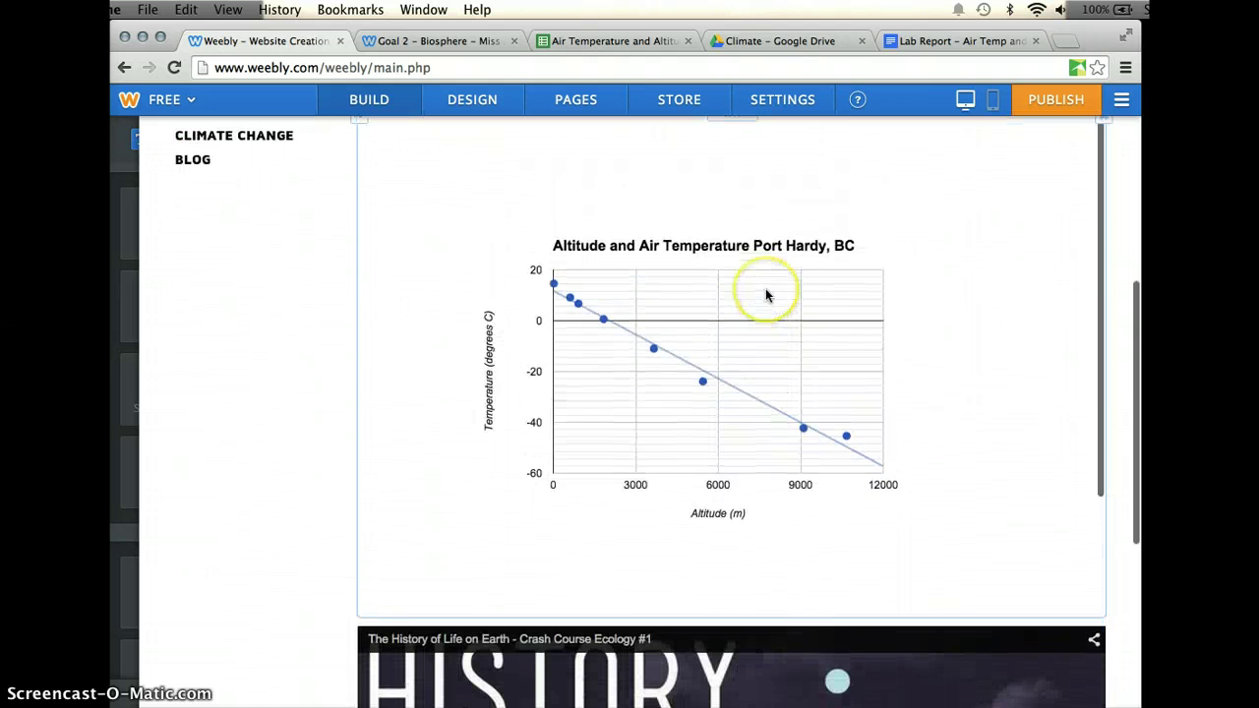
{"action": "scroll", "coordinate": [765, 293], "scroll_direction": "up", "scroll_amount": 2}
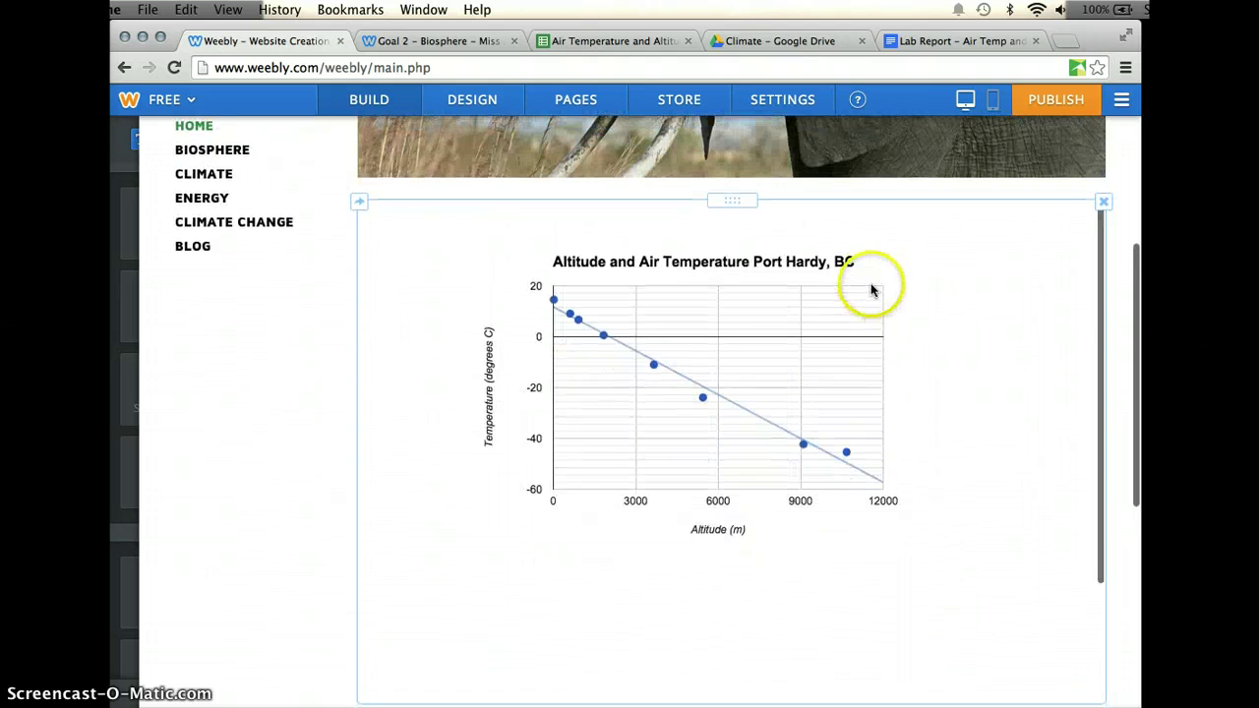
{"action": "scroll", "coordinate": [872, 289], "scroll_direction": "down", "scroll_amount": 5}
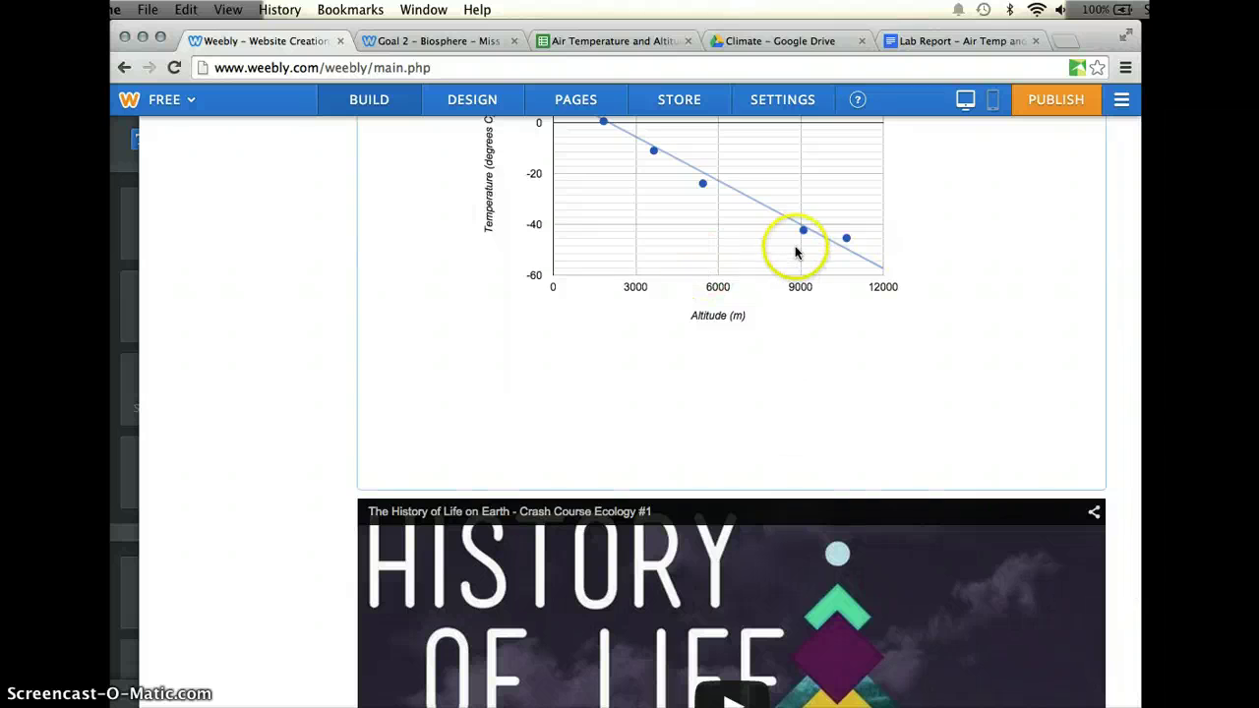
{"action": "scroll", "coordinate": [798, 246], "scroll_direction": "up", "scroll_amount": 3}
{"action": "scroll", "coordinate": [796, 253], "scroll_direction": "up", "scroll_amount": 3}
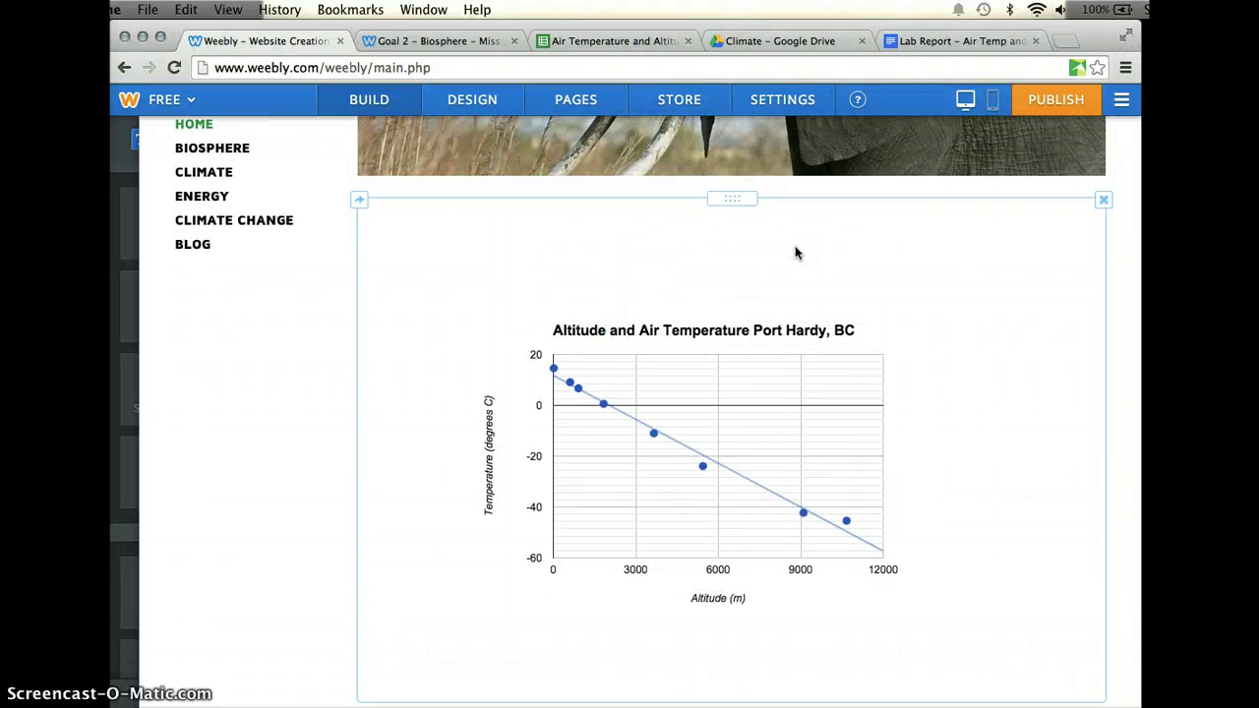
{"action": "left_click", "coordinate": [793, 278]}
{"action": "scroll", "coordinate": [792, 275], "scroll_direction": "up", "scroll_amount": 3}
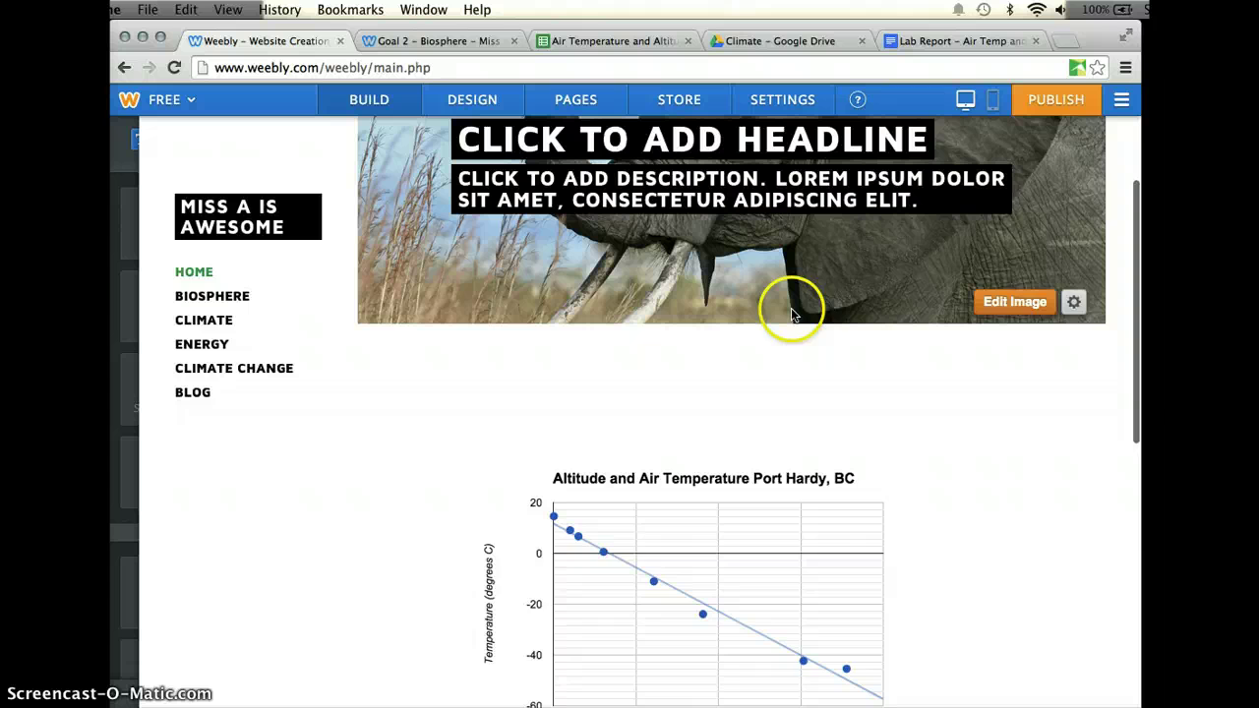
{"action": "scroll", "coordinate": [779, 413], "scroll_direction": "up", "scroll_amount": 3}
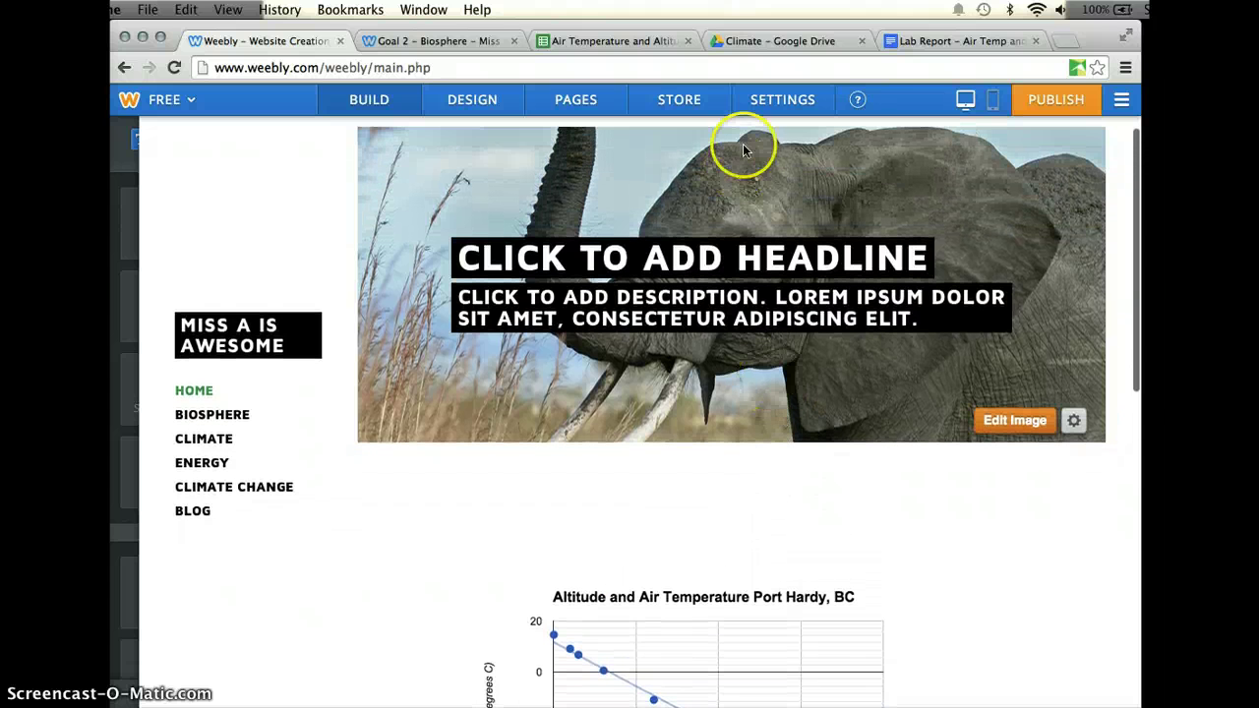
View the Embed options for publishing the Air Temperature and Altitude Data spreadsheet, close them without publishing, and return to the embedded report in Weebly.
{"action": "left_click", "coordinate": [627, 43]}
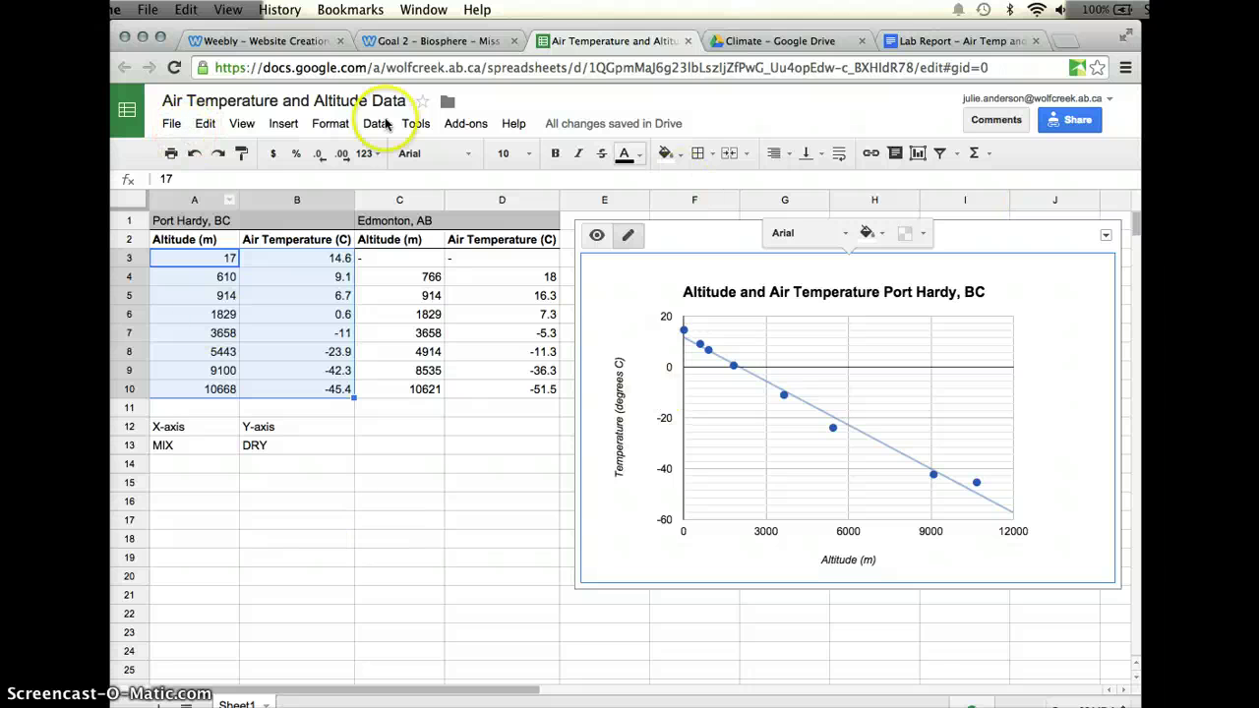
{"action": "left_click", "coordinate": [170, 126]}
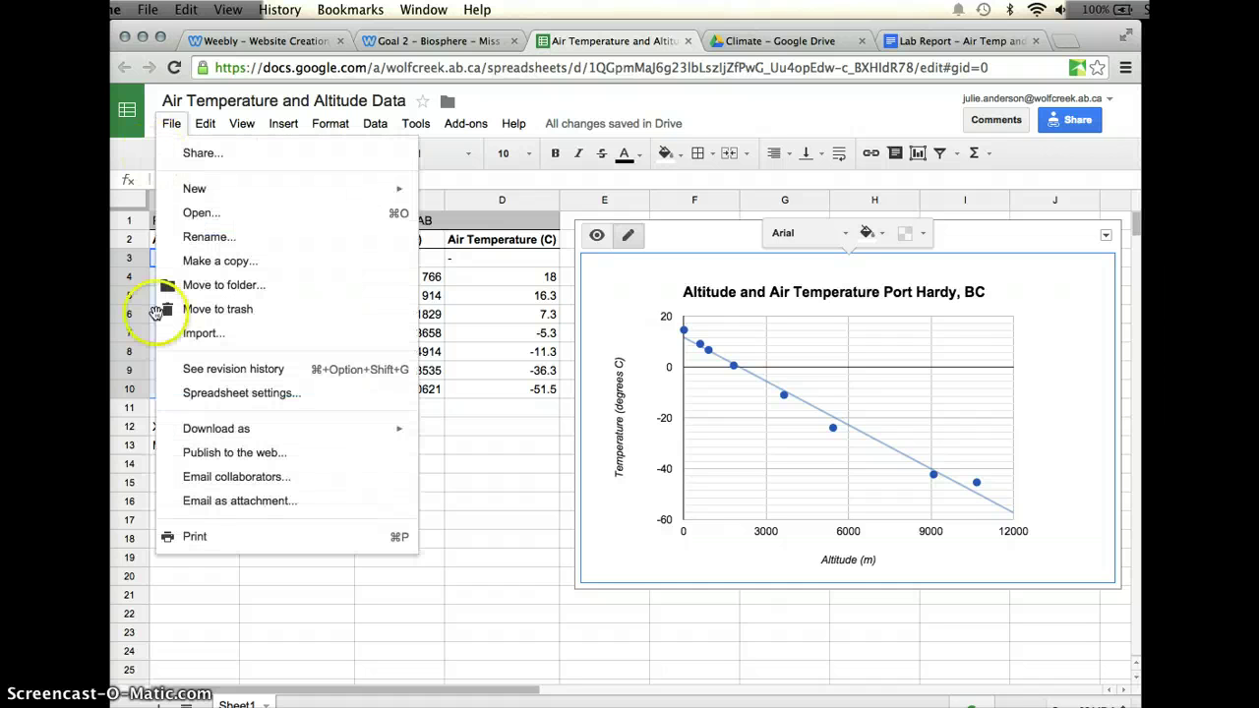
{"action": "left_click", "coordinate": [209, 454]}
{"action": "left_click", "coordinate": [465, 384]}
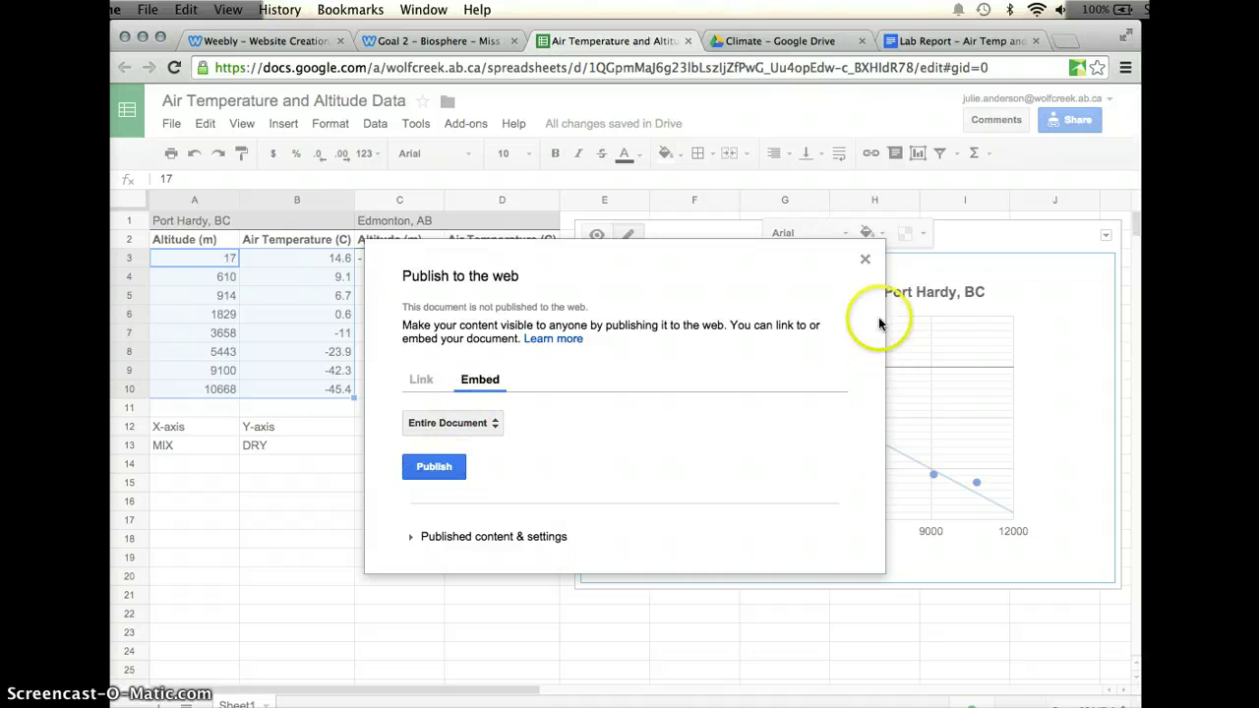
{"action": "left_click", "coordinate": [862, 260]}
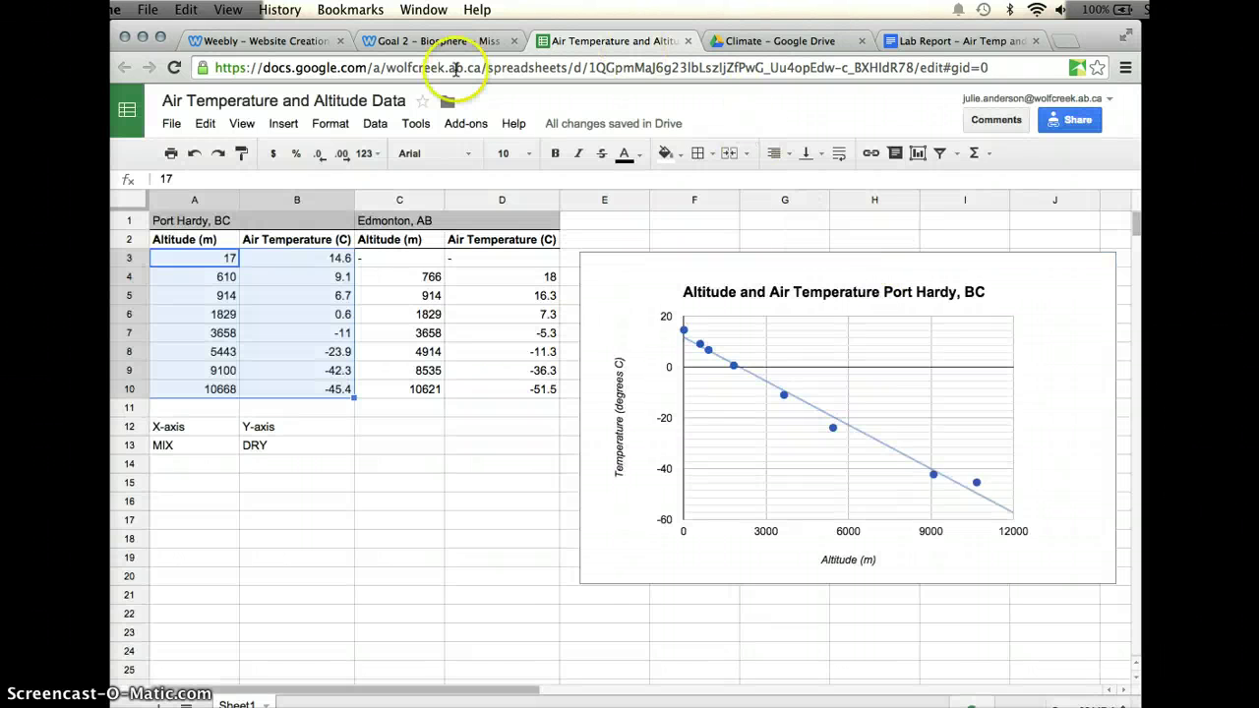
{"action": "left_click", "coordinate": [273, 41]}
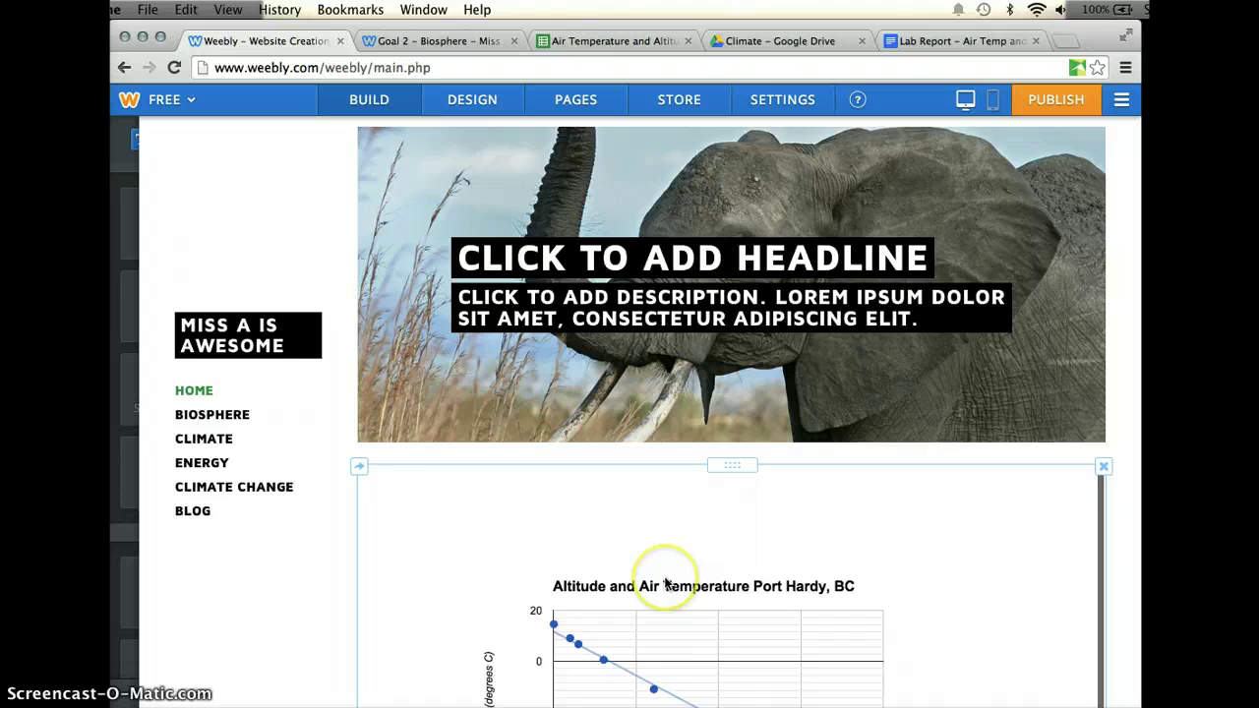
{"action": "scroll", "coordinate": [665, 584], "scroll_direction": "down", "scroll_amount": 6}
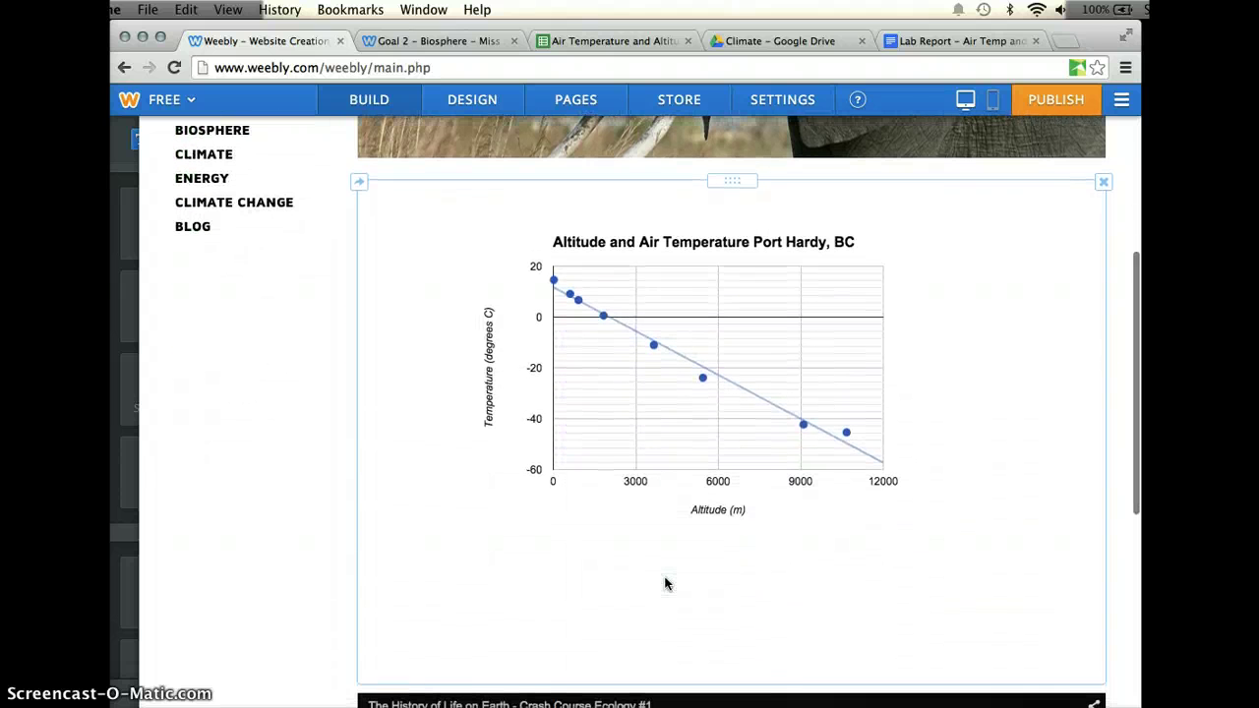